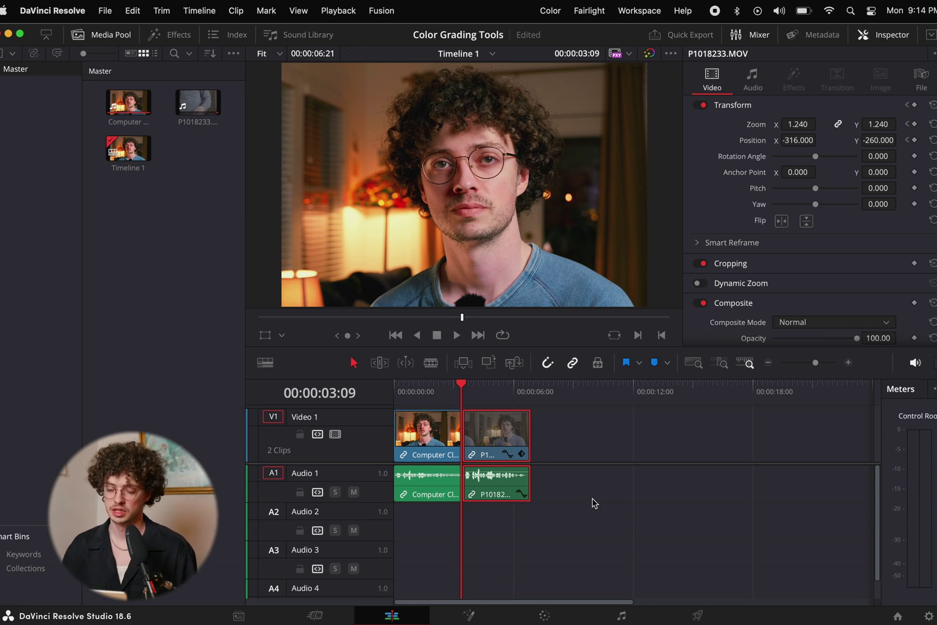
Step: Jump to the second interview clip, P1018233.MOV, and bring it up on the Color page
click(493, 392)
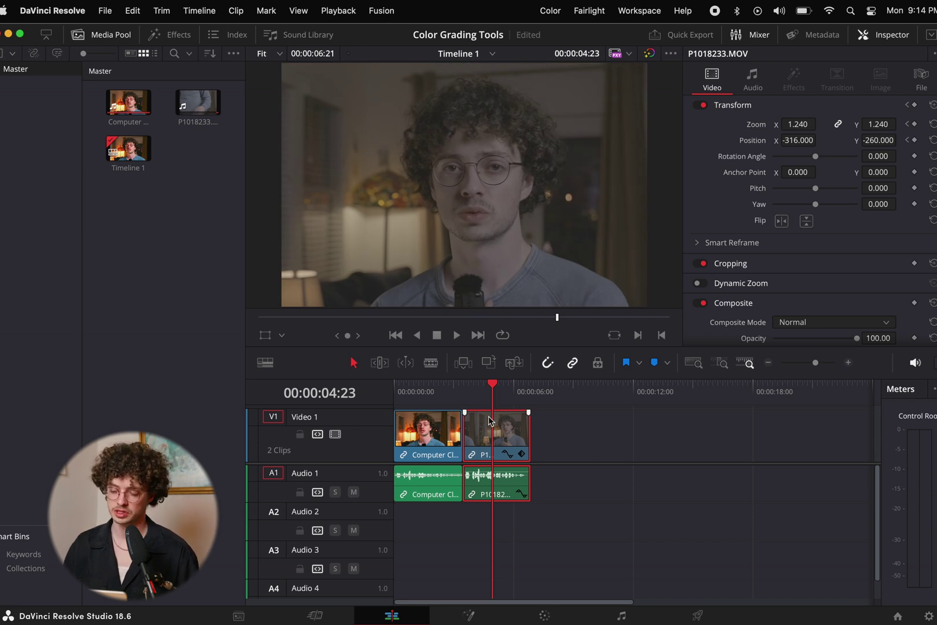
click(544, 614)
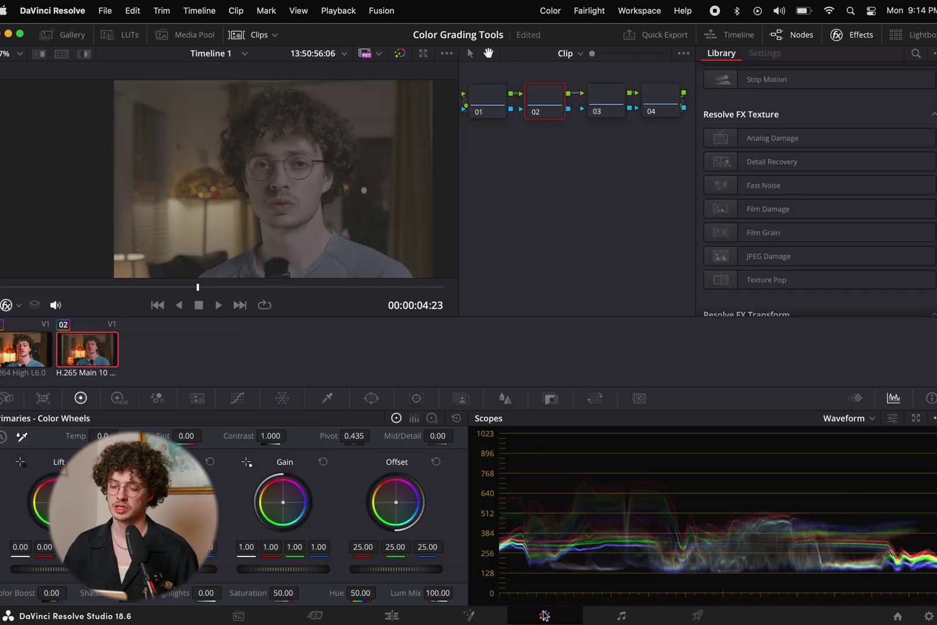
Step: Apply Color Space Transform from the Resolve FX Color effects to node 01 and node 03
click(481, 104)
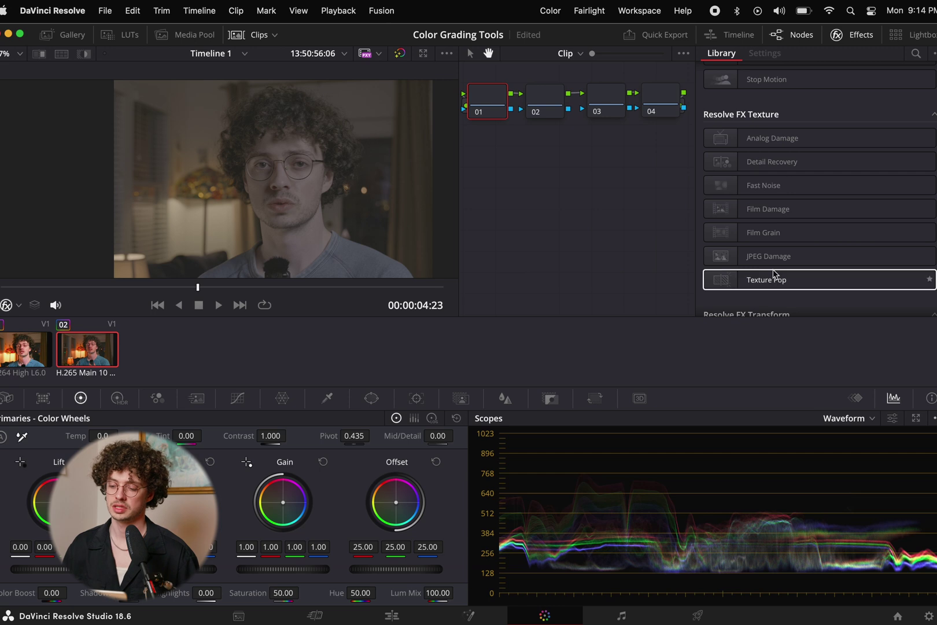
scroll(789, 272, up, 10)
scroll(804, 191, up, 10)
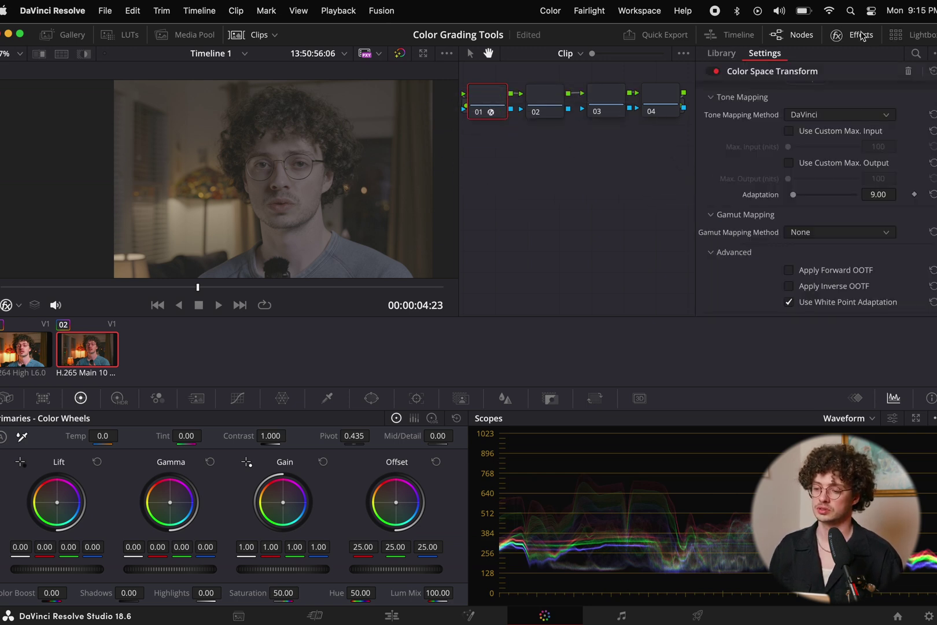
click(833, 34)
click(853, 35)
click(606, 102)
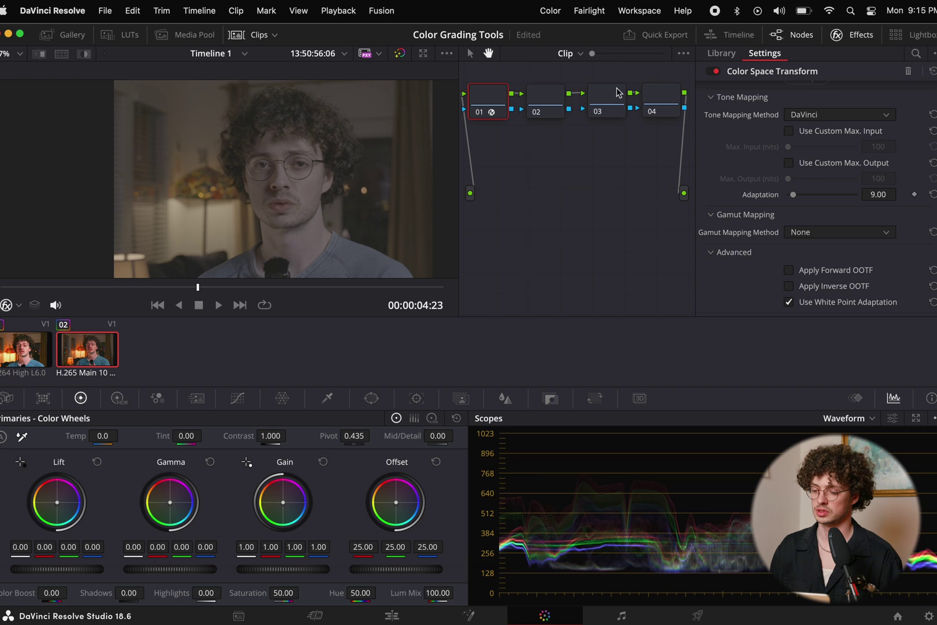
click(721, 52)
drag(784, 212, 605, 103)
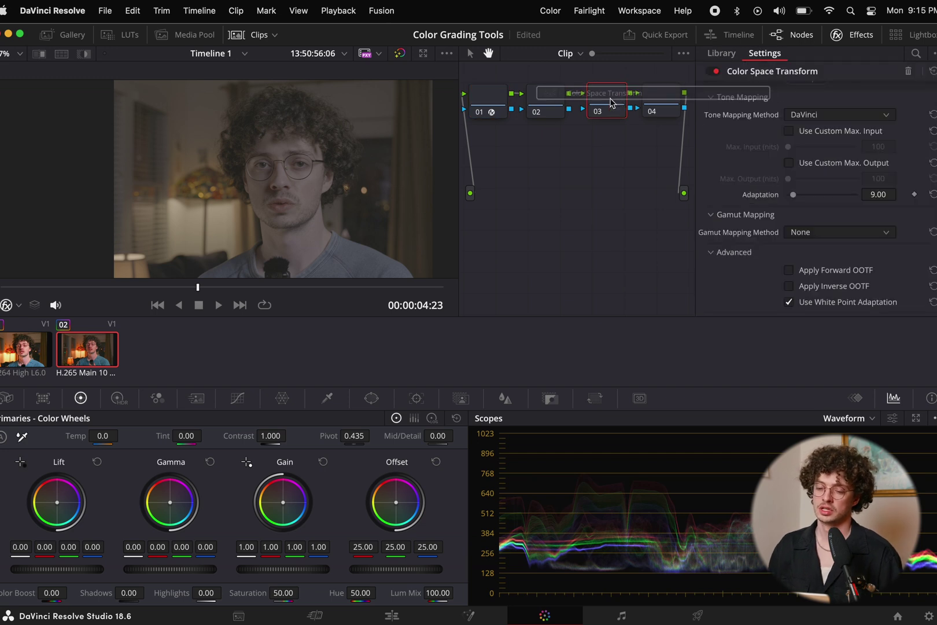
Step: Set node 01's transform input to Panasonic V-Gamut colour space with V-Log gamma
click(493, 99)
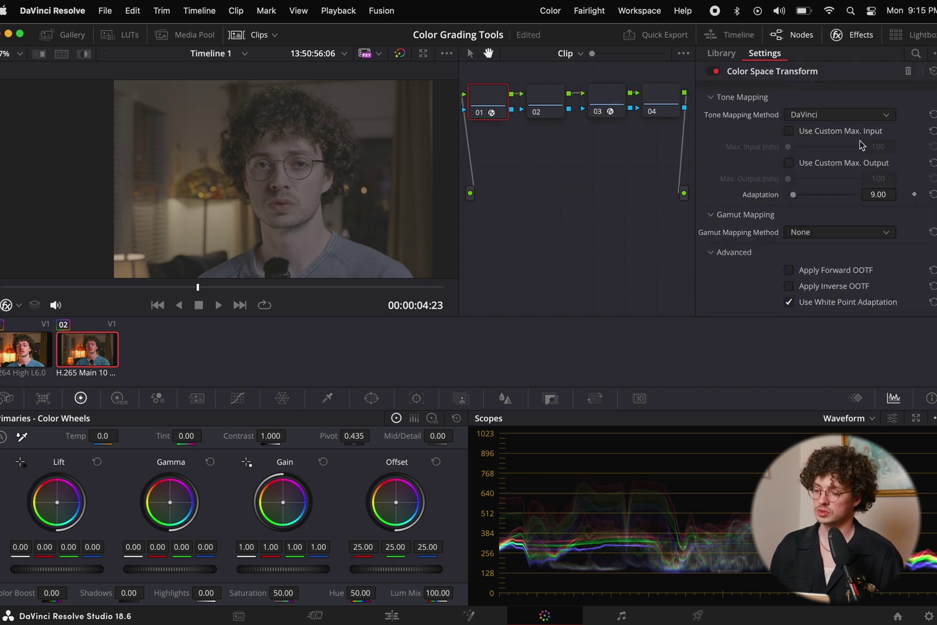
scroll(862, 144, up, 4)
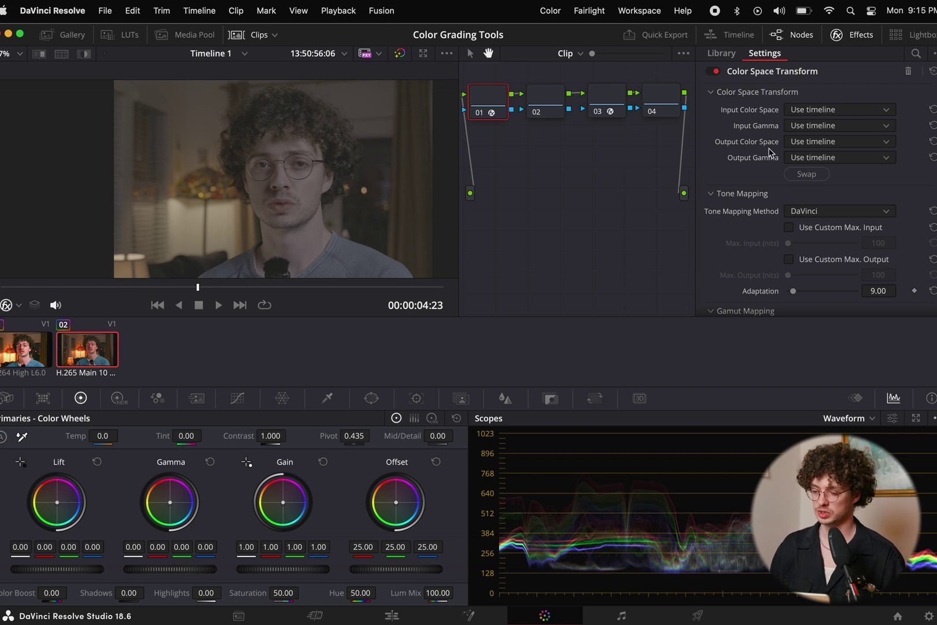
click(858, 110)
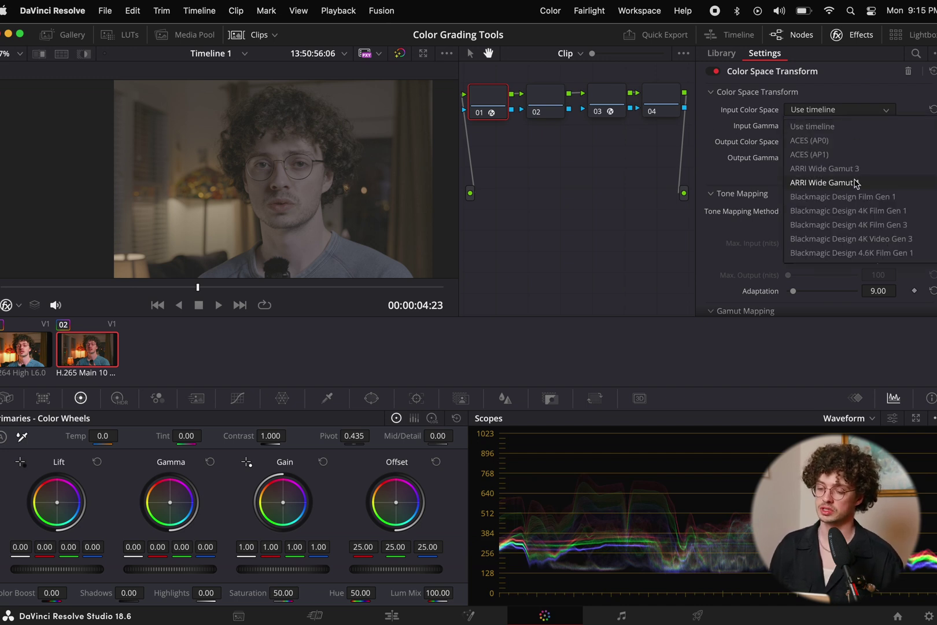
scroll(856, 184, down, 10)
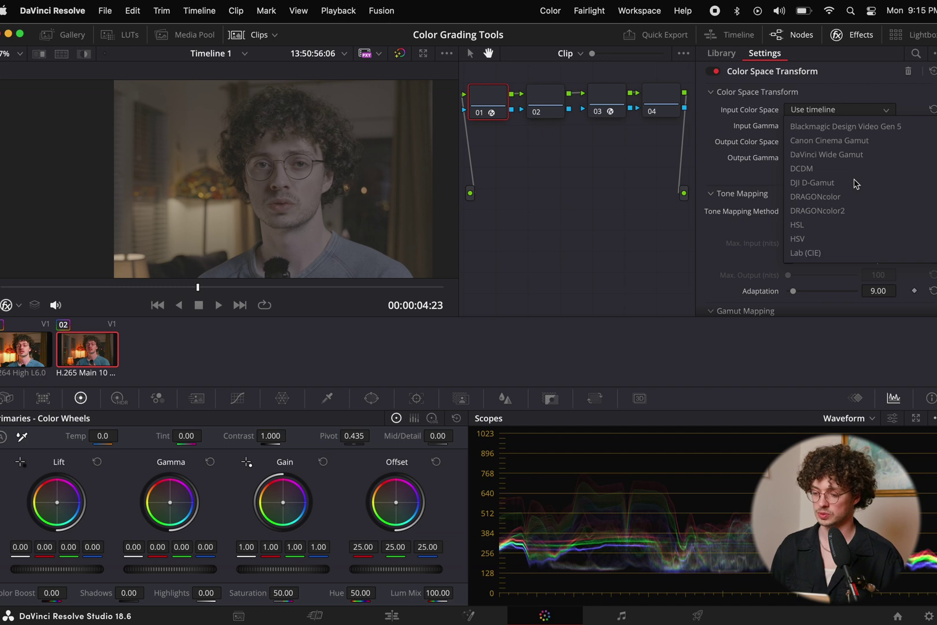
scroll(856, 184, down, 5)
click(851, 195)
click(834, 126)
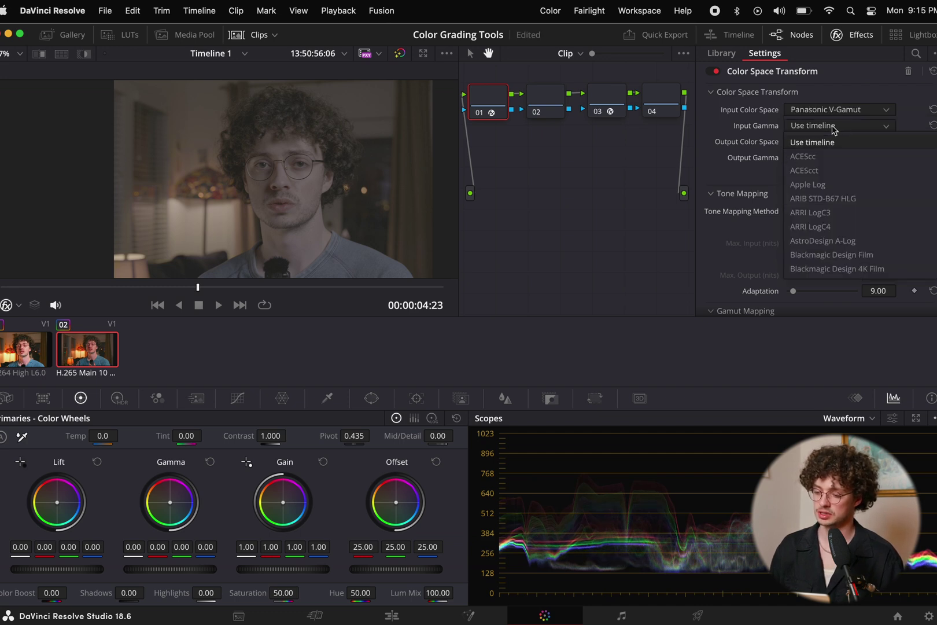
scroll(843, 200, down, 10)
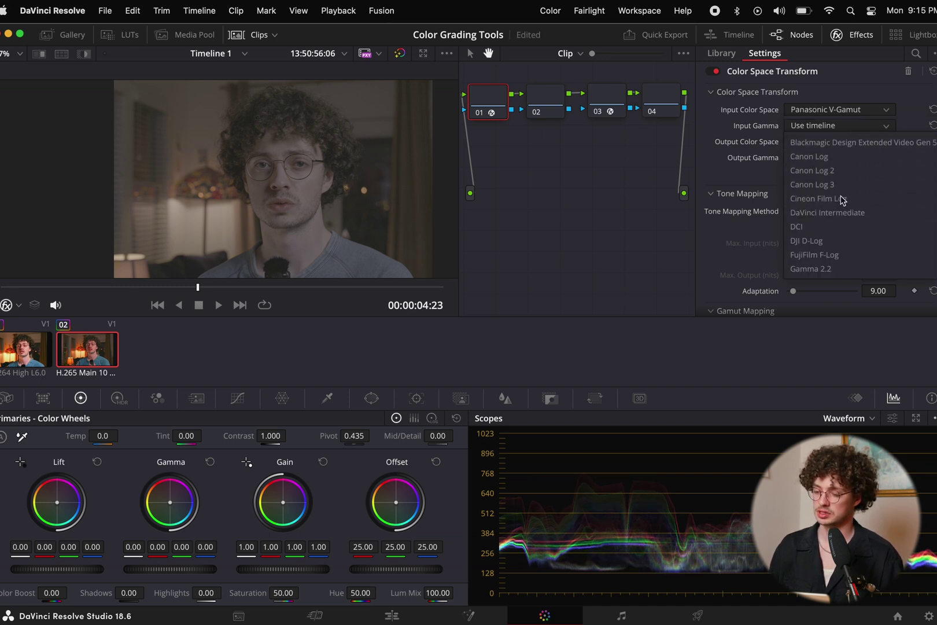
scroll(843, 201, down, 3)
click(833, 240)
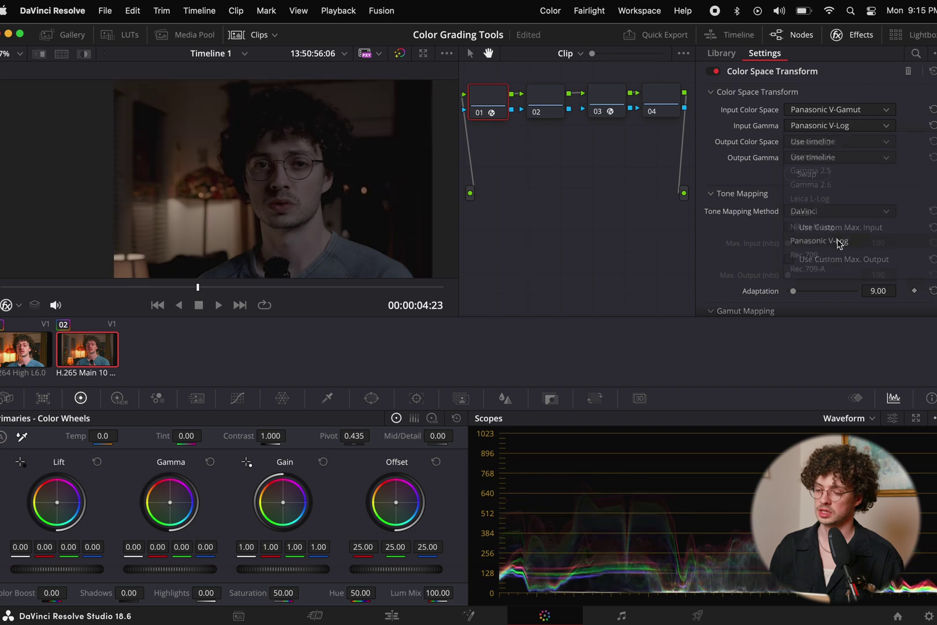
Step: Set node 01's transform output to DaVinci Wide Gamut with DaVinci Intermediate gamma
click(819, 144)
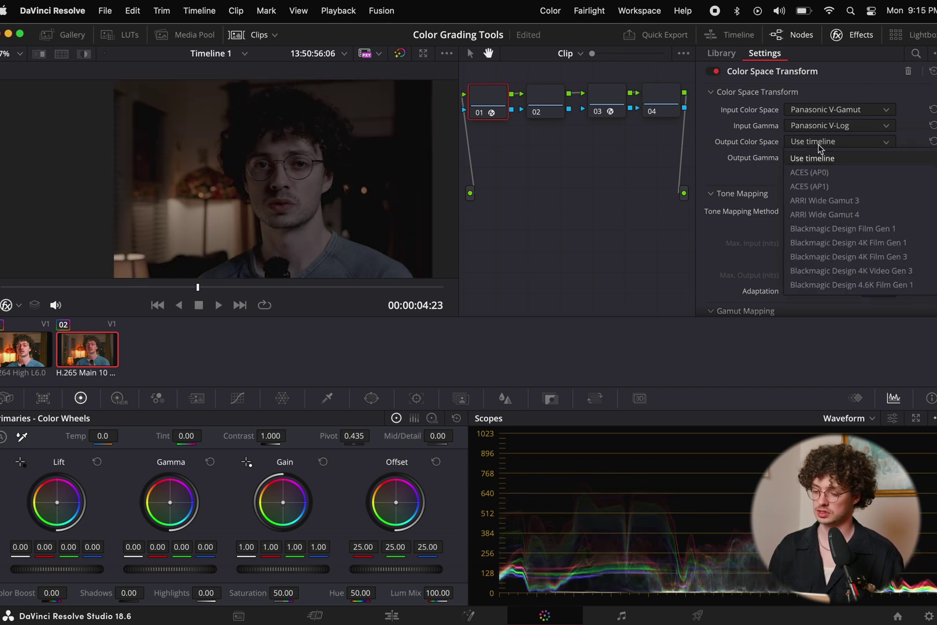
scroll(845, 217, down, 10)
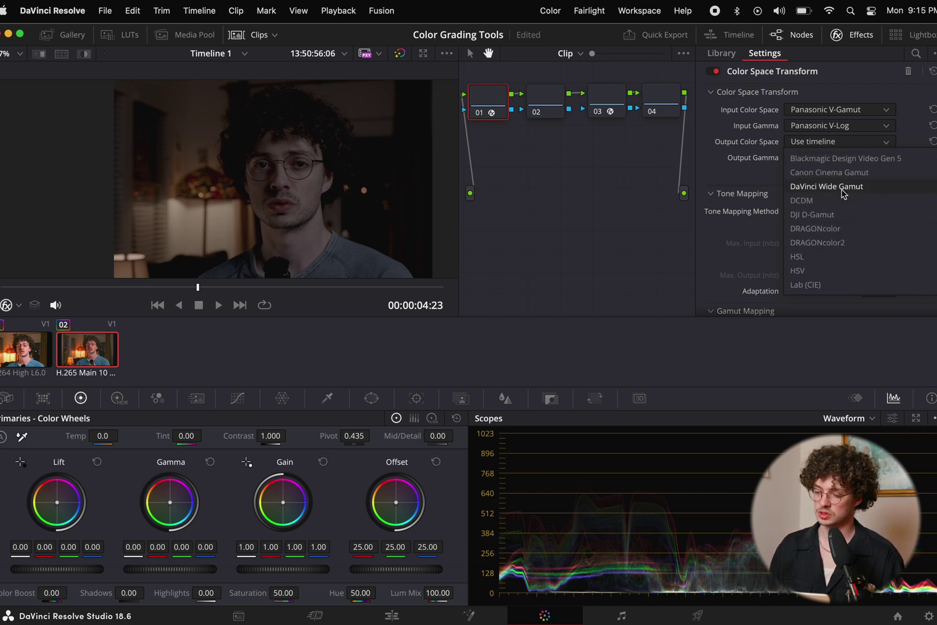
click(842, 193)
click(840, 157)
scroll(849, 272, down, 5)
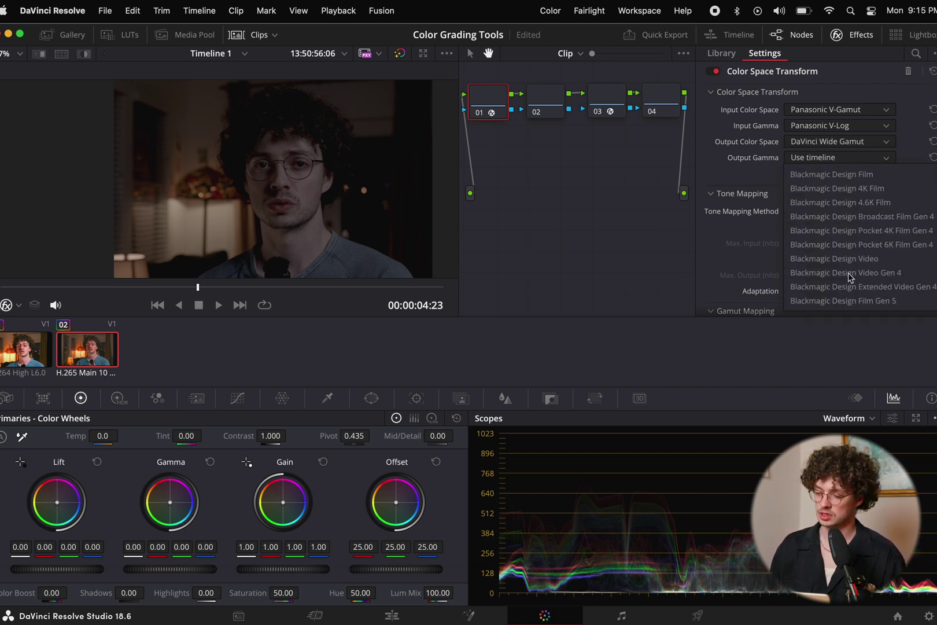
scroll(849, 276, down, 5)
click(848, 273)
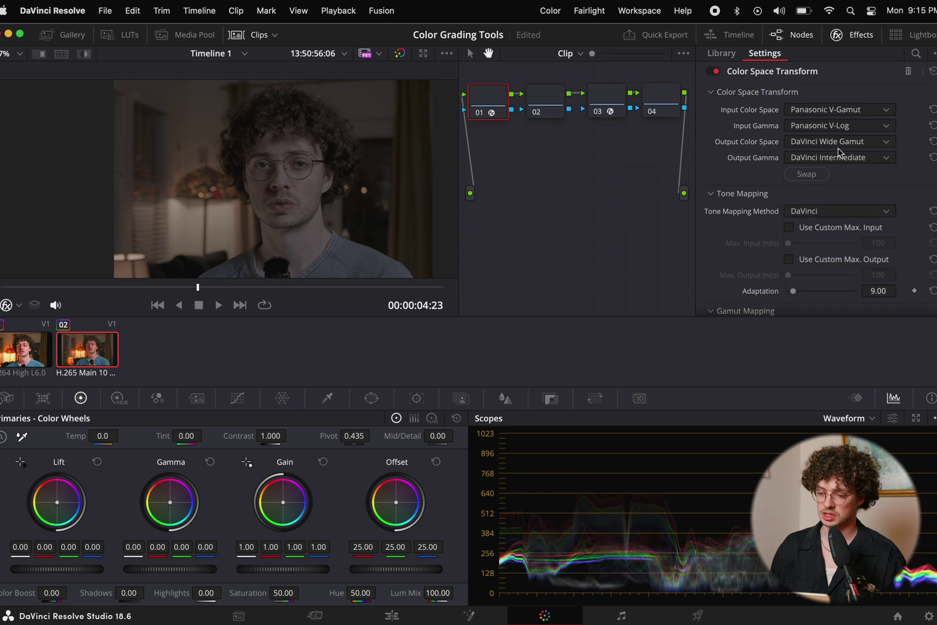
Step: Set node 03's transform input to DaVinci Wide Gamut with DaVinci Intermediate gamma
click(611, 103)
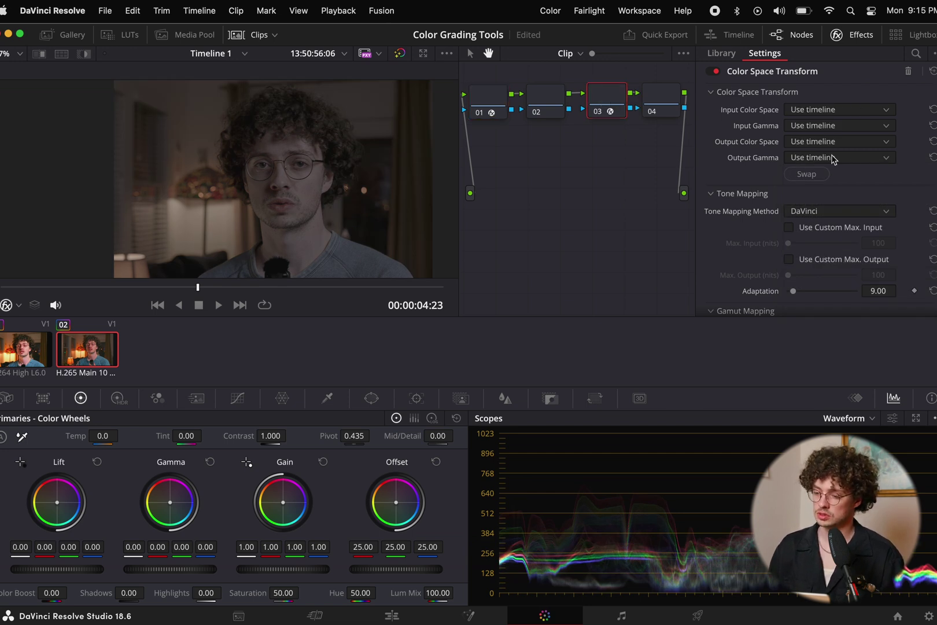
click(848, 110)
scroll(860, 220, down, 5)
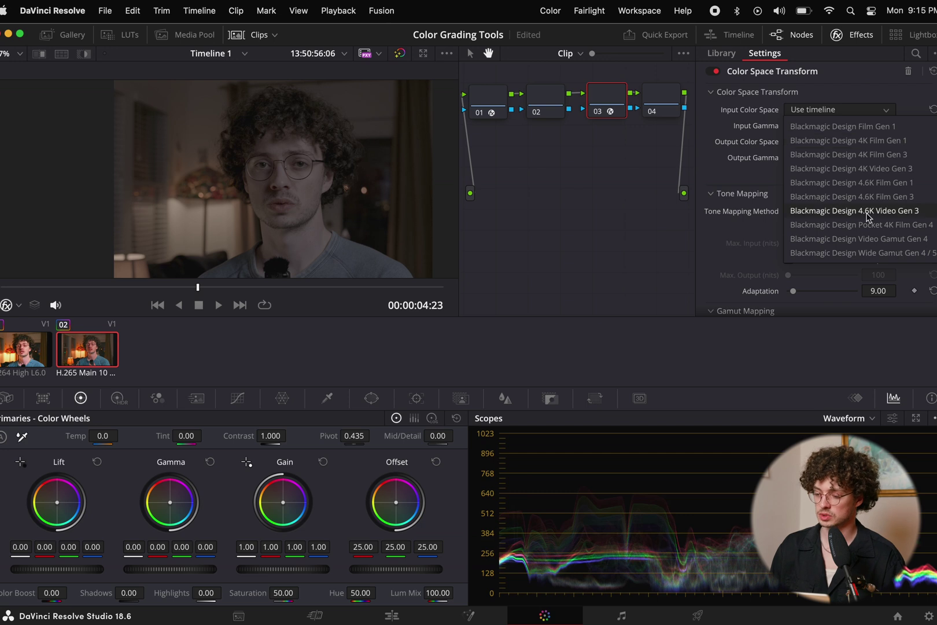
scroll(867, 217, down, 6)
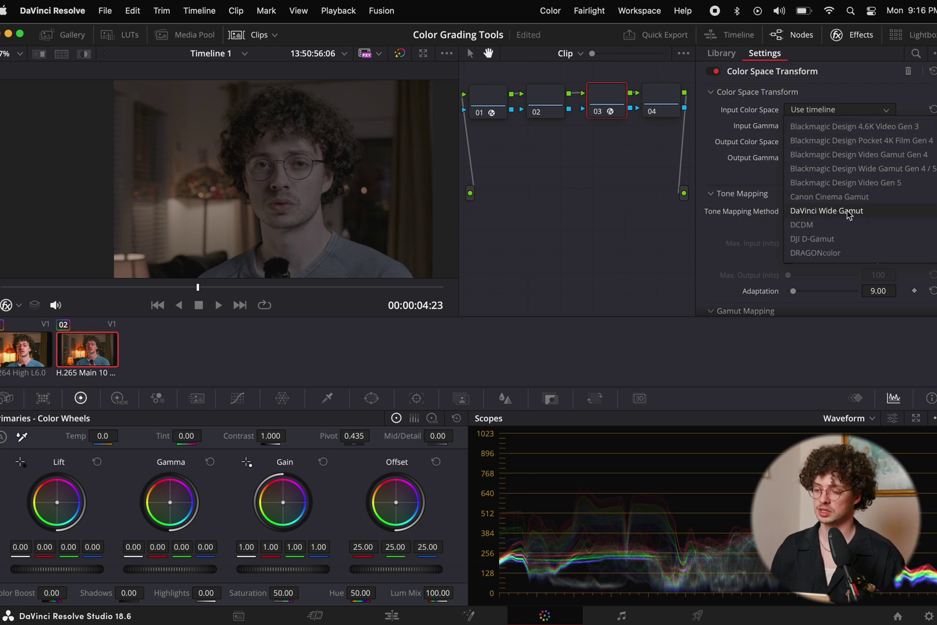
click(849, 212)
click(858, 126)
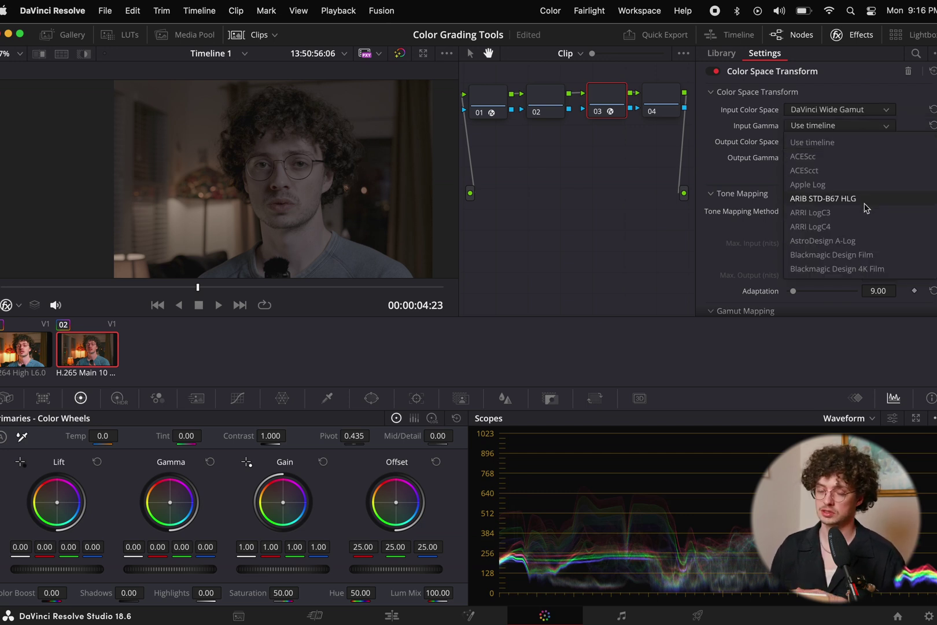
scroll(866, 207, down, 10)
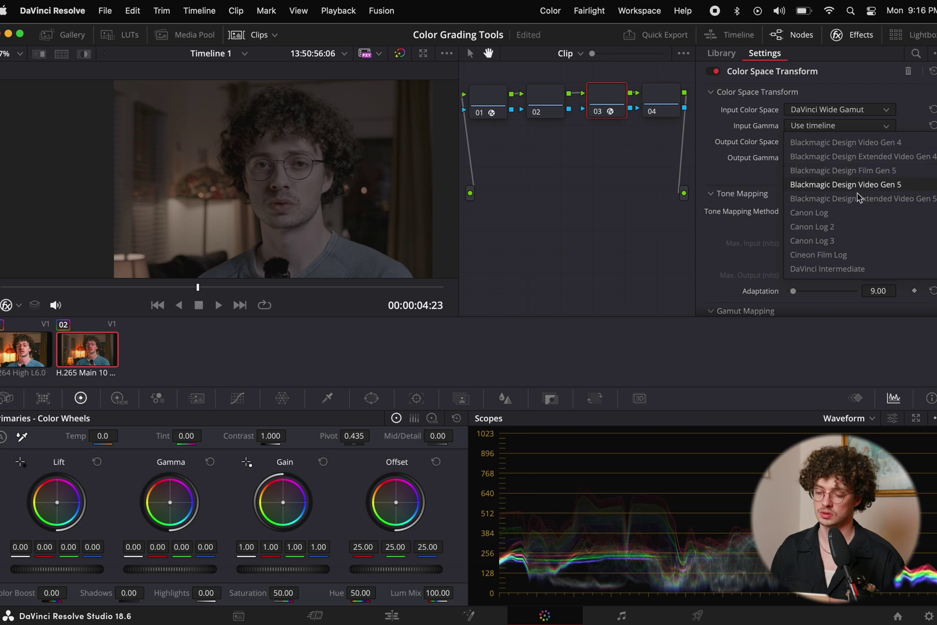
click(850, 268)
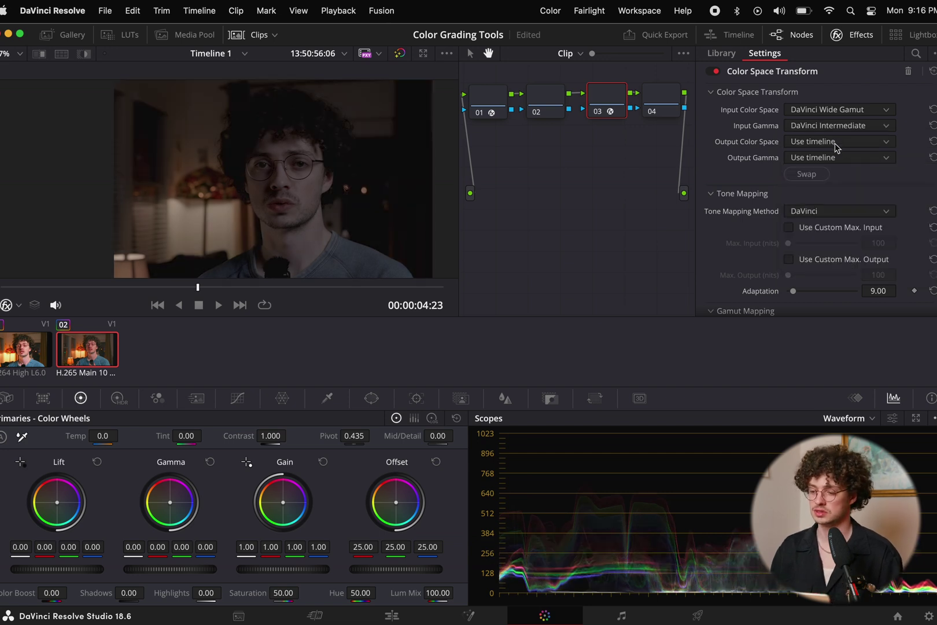
Step: Set node 03's transform output to Rec.709 with Gamma 2.4
click(837, 147)
scroll(824, 256, down, 5)
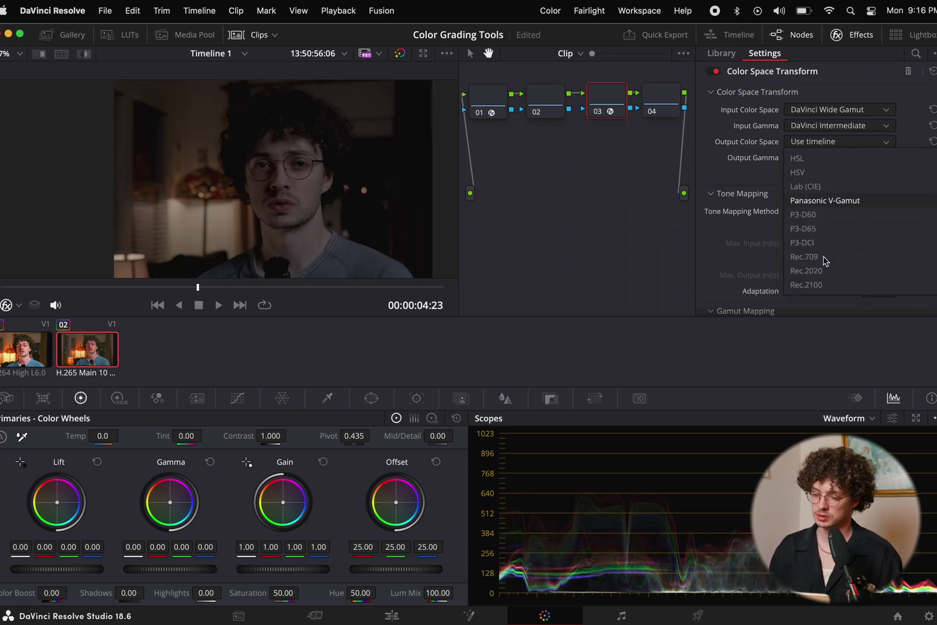
click(818, 257)
click(845, 162)
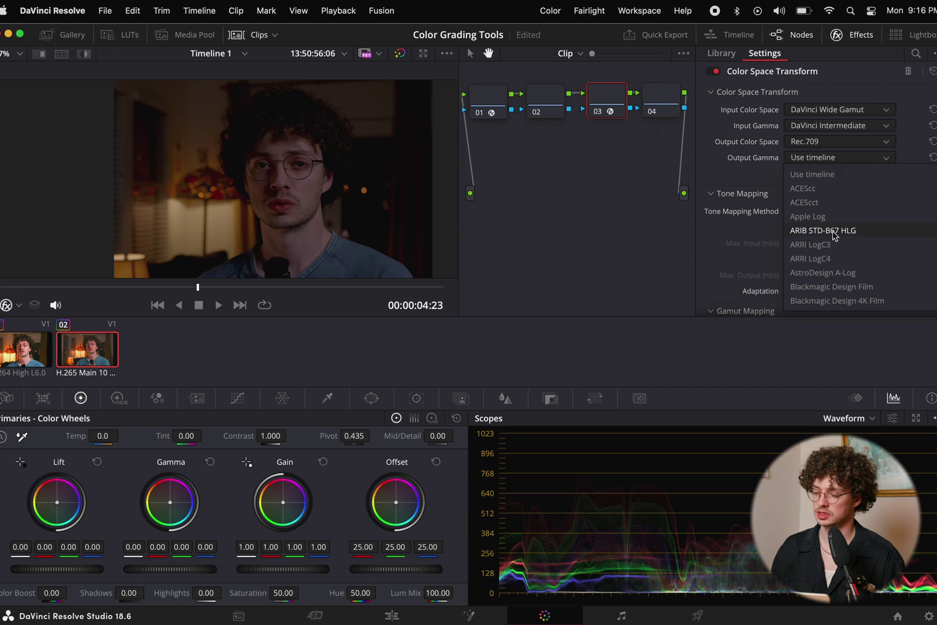
scroll(839, 278, down, 5)
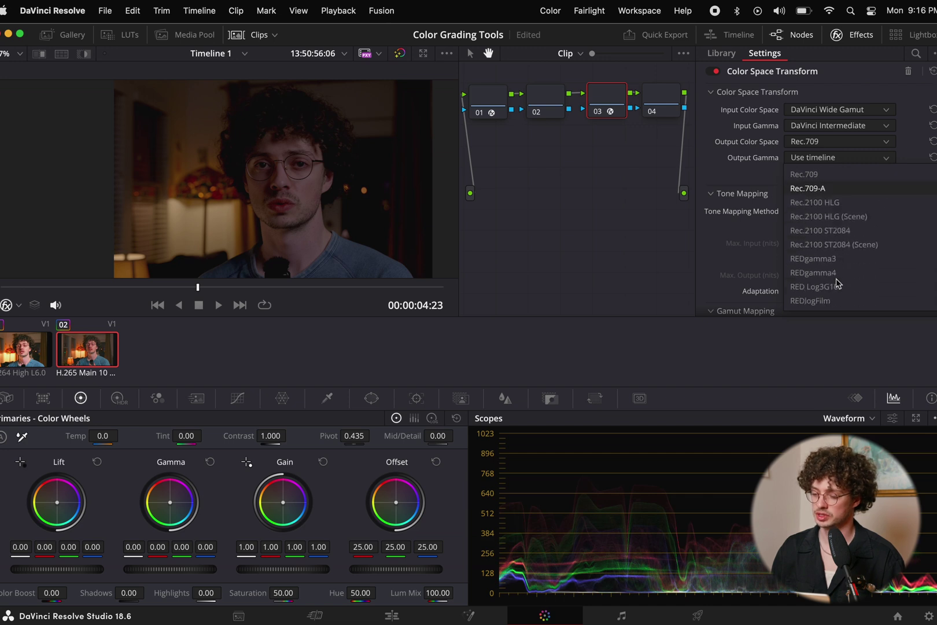
scroll(837, 284, down, 5)
scroll(834, 277, up, 8)
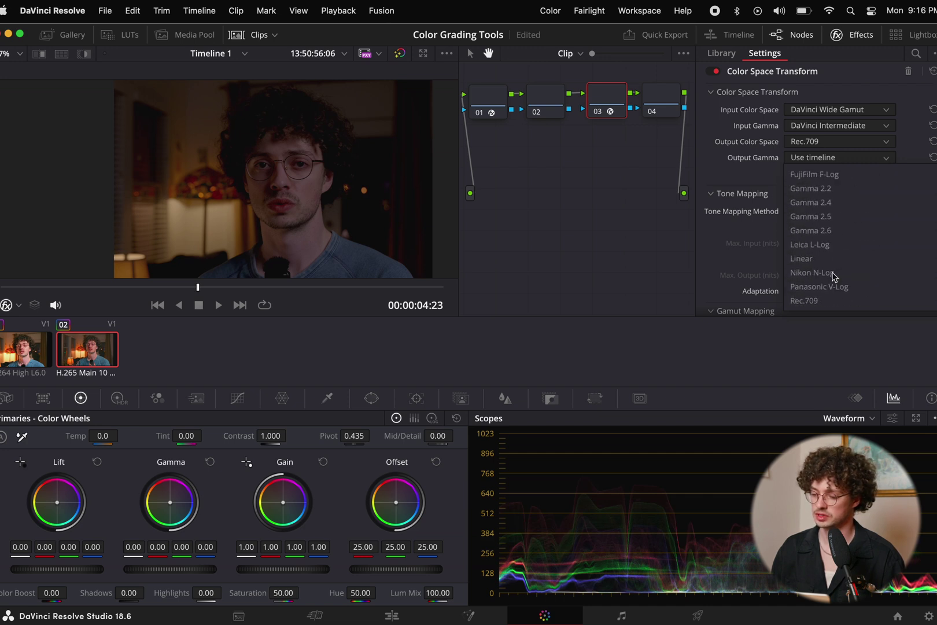
scroll(833, 276, up, 3)
click(831, 245)
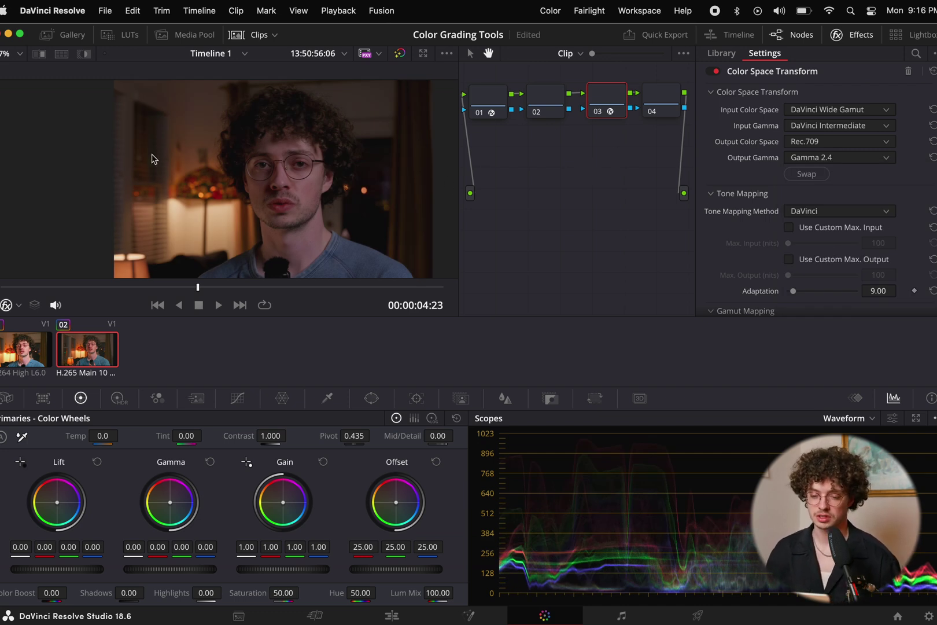
click(552, 110)
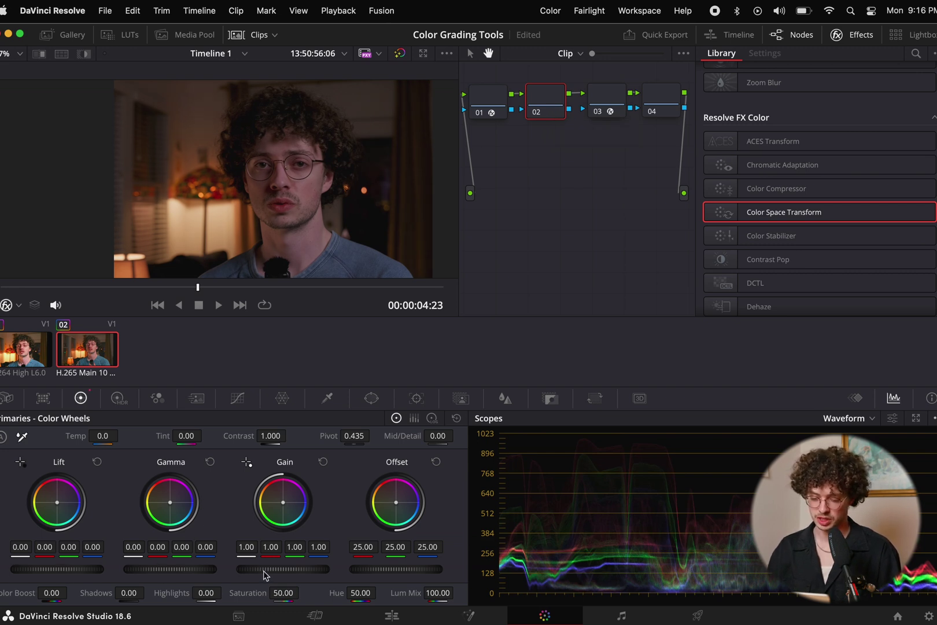
Step: On node 02, raise gamma to 0.04 and gain to 1.05, then reset a trial saturation boost to 50
drag(170, 569, 284, 569)
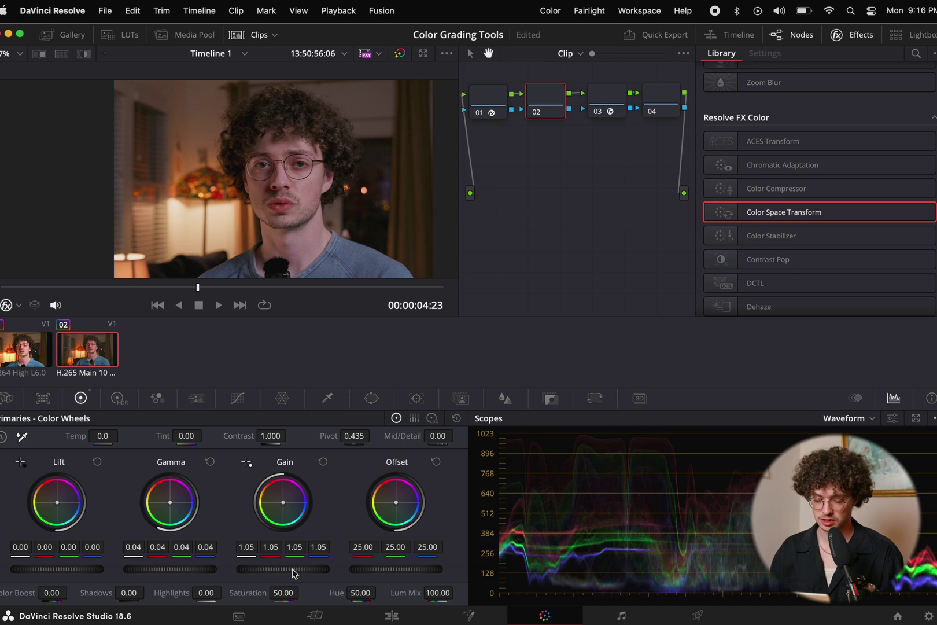
drag(293, 573, 295, 572)
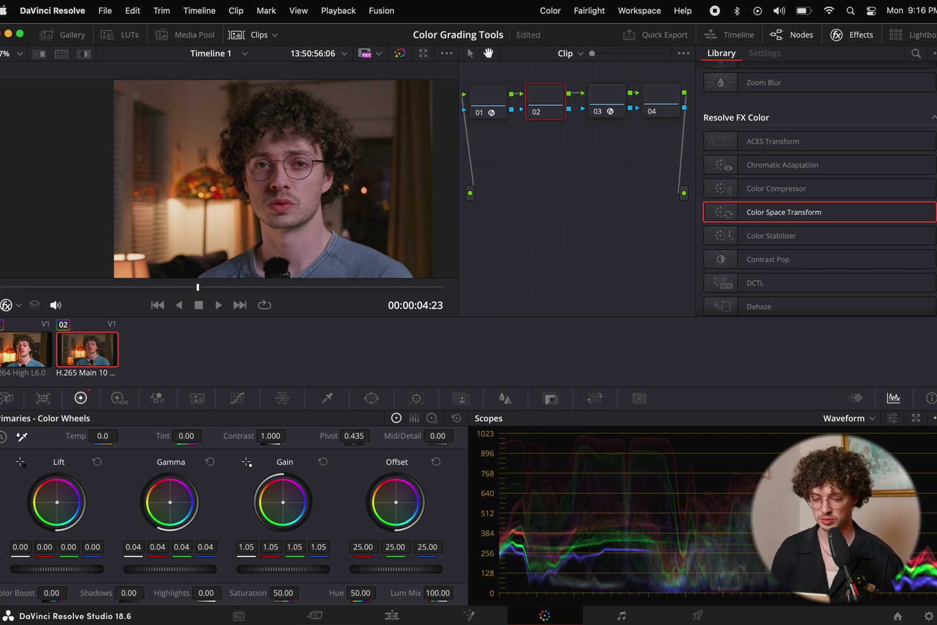
drag(281, 594, 303, 592)
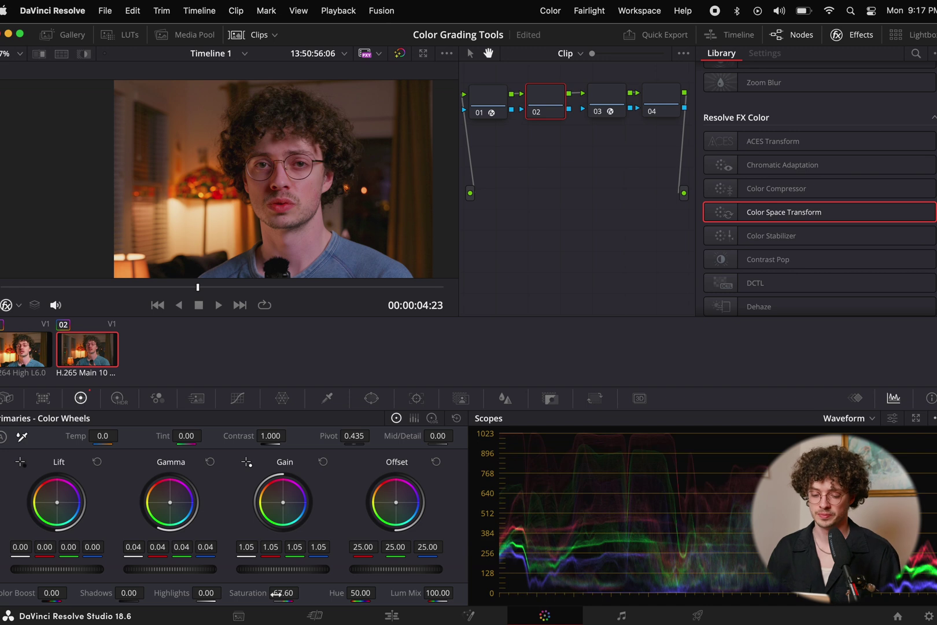
double_click(255, 592)
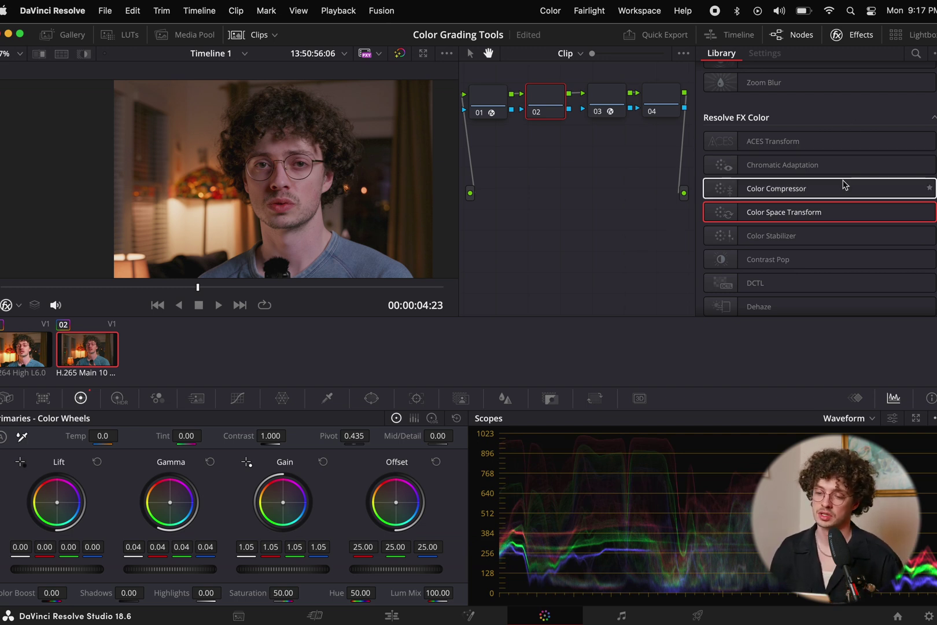
Step: Drop the -Shift. effect onto node 04 and review its settings and color management options
click(661, 105)
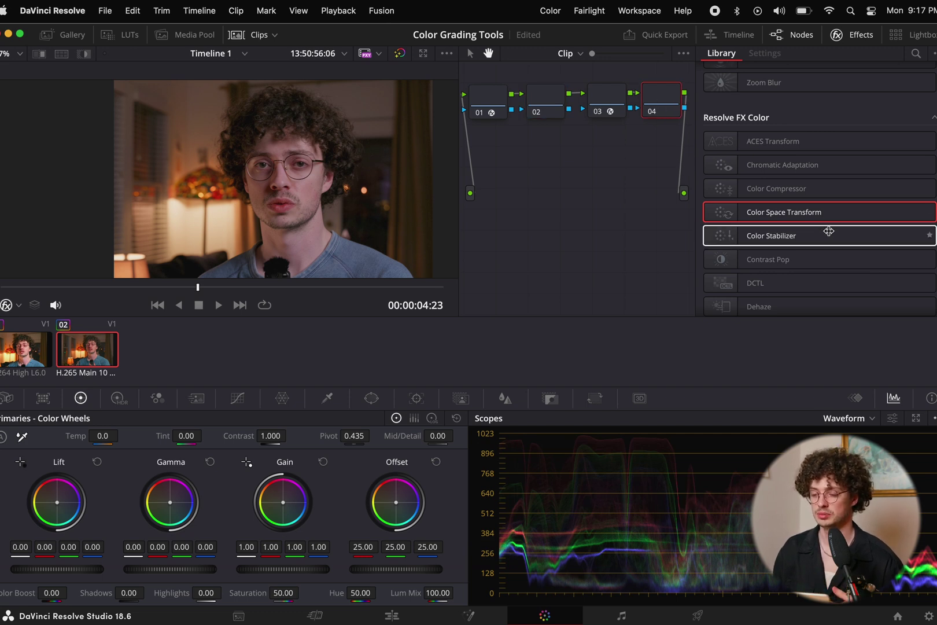
scroll(828, 230, down, 15)
scroll(829, 230, down, 5)
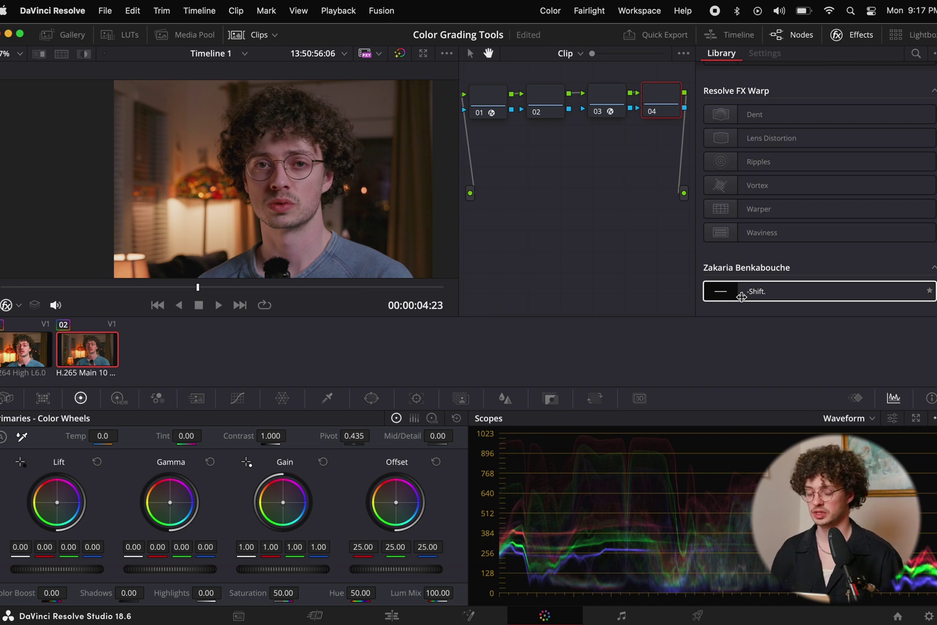
drag(741, 297, 667, 107)
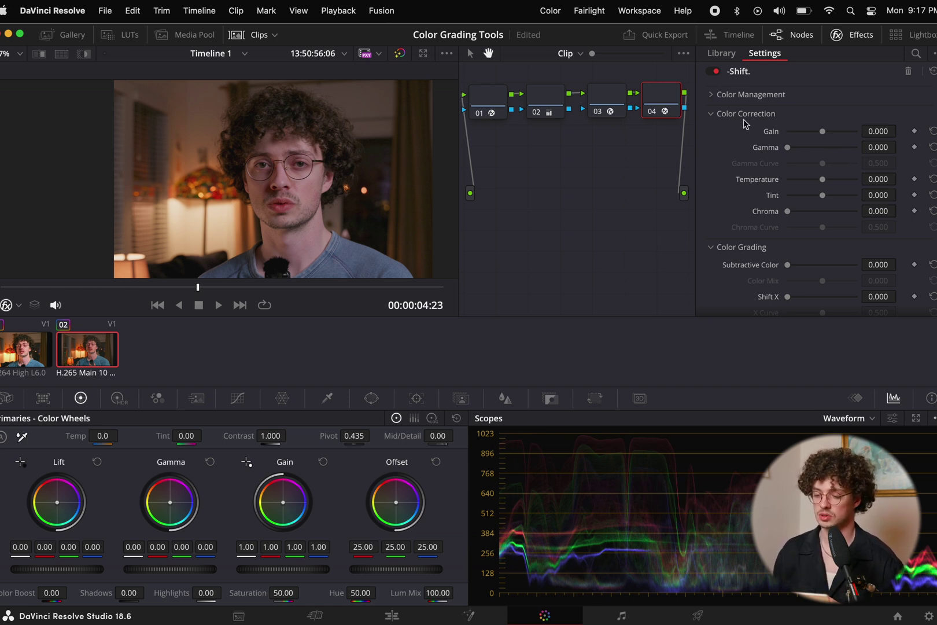
scroll(727, 246, down, 4)
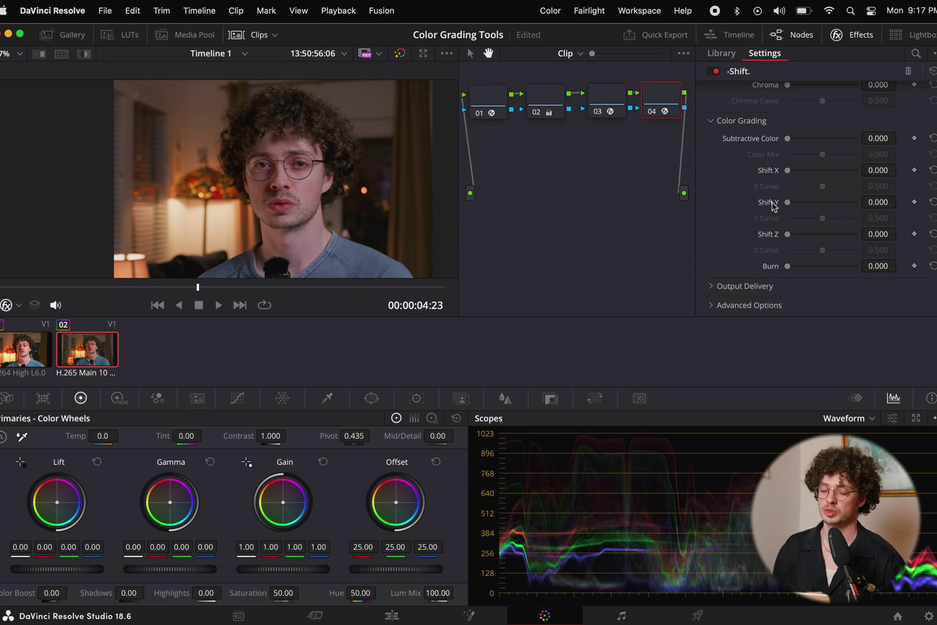
scroll(774, 210, up, 1)
scroll(773, 206, down, 1)
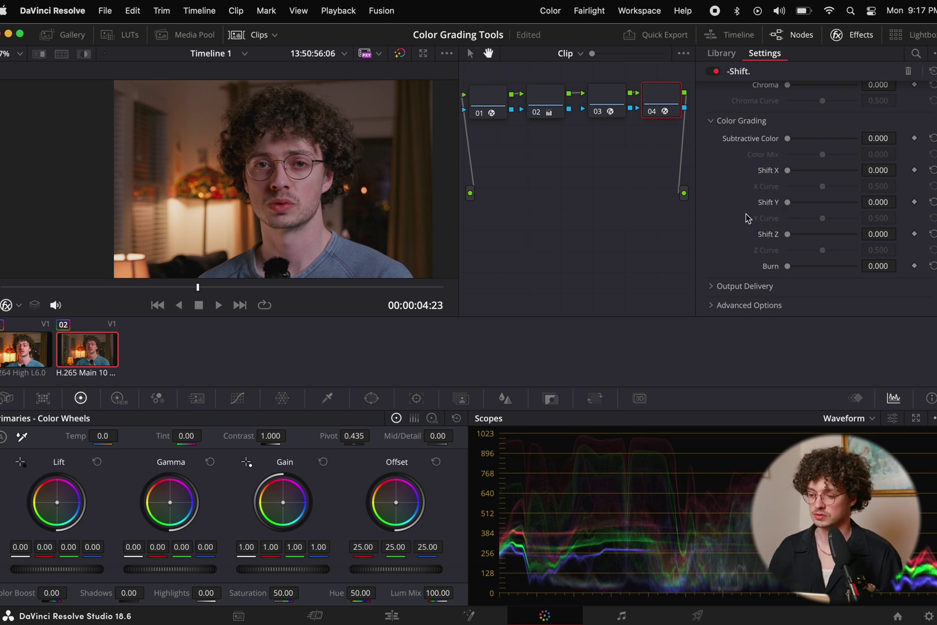
scroll(746, 218, up, 9)
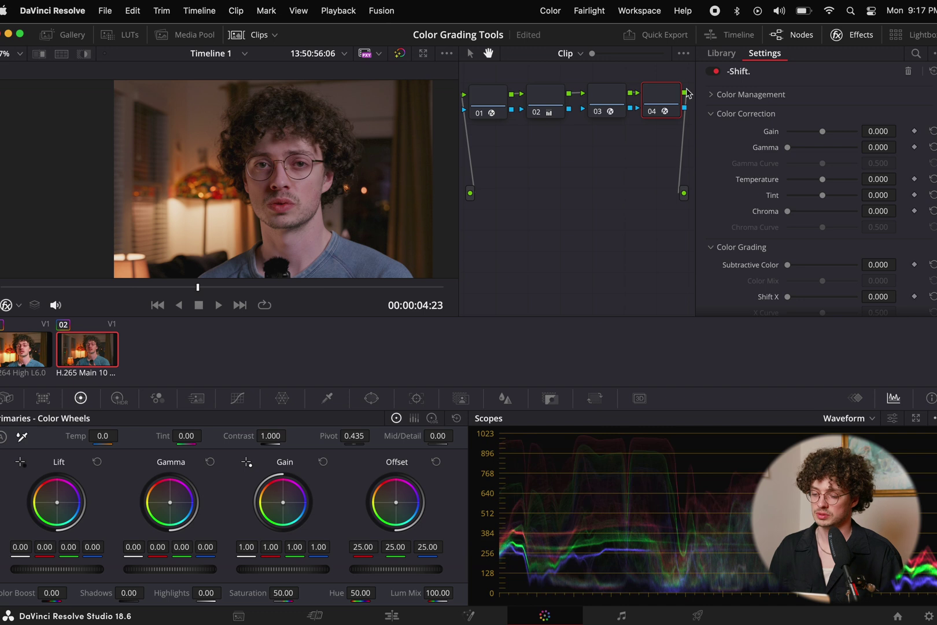
click(709, 96)
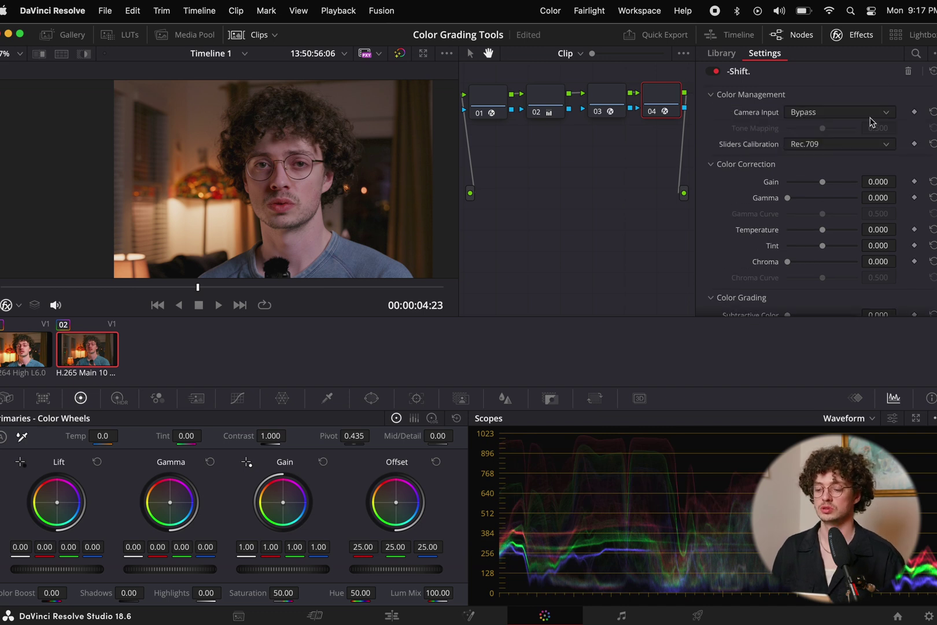
Step: Keep the Shift. Camera Input at Bypass and check node 01's transform settings
click(827, 113)
scroll(834, 187, down, 5)
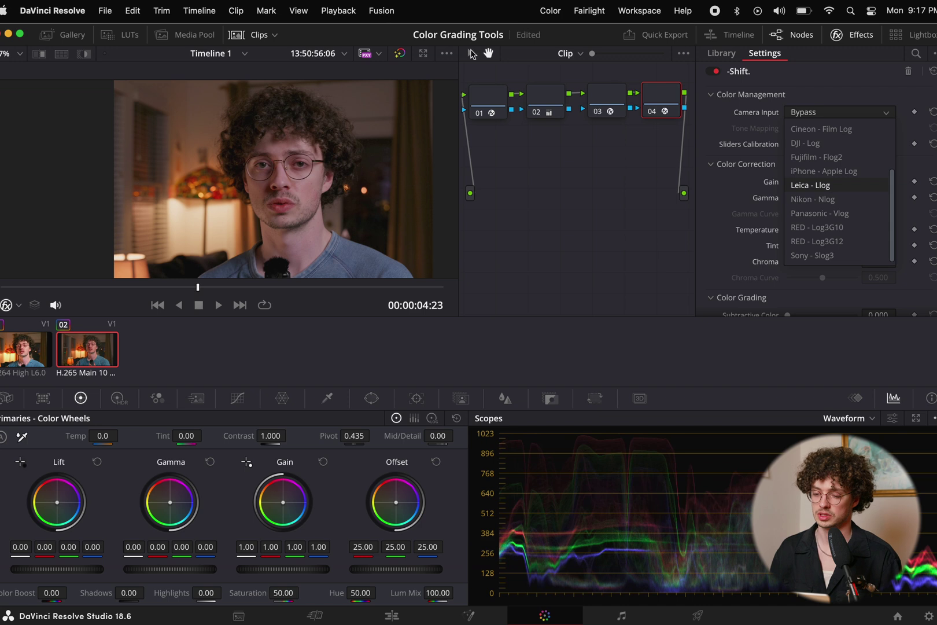
key(Escape)
drag(615, 163, 469, 71)
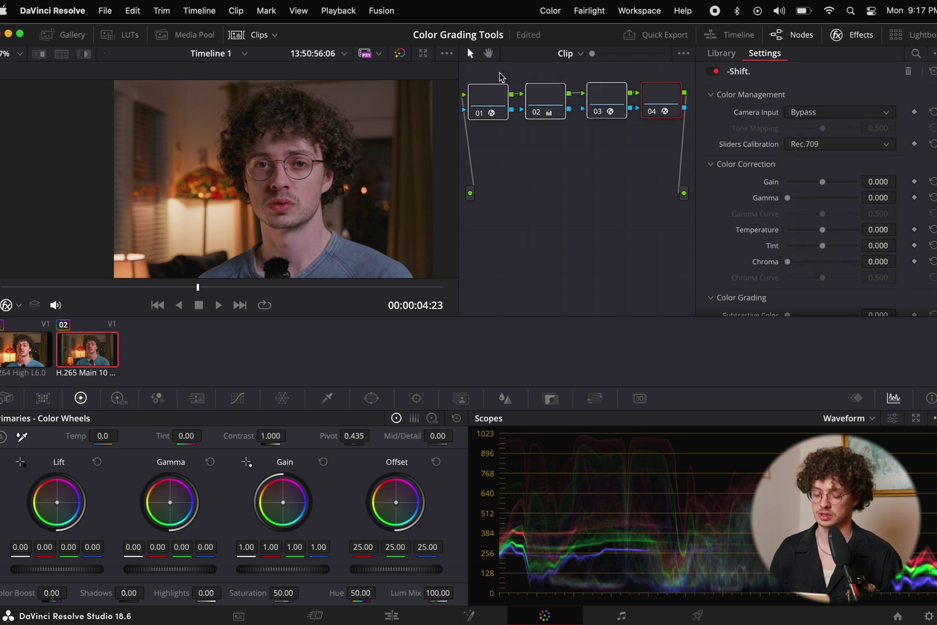
click(493, 98)
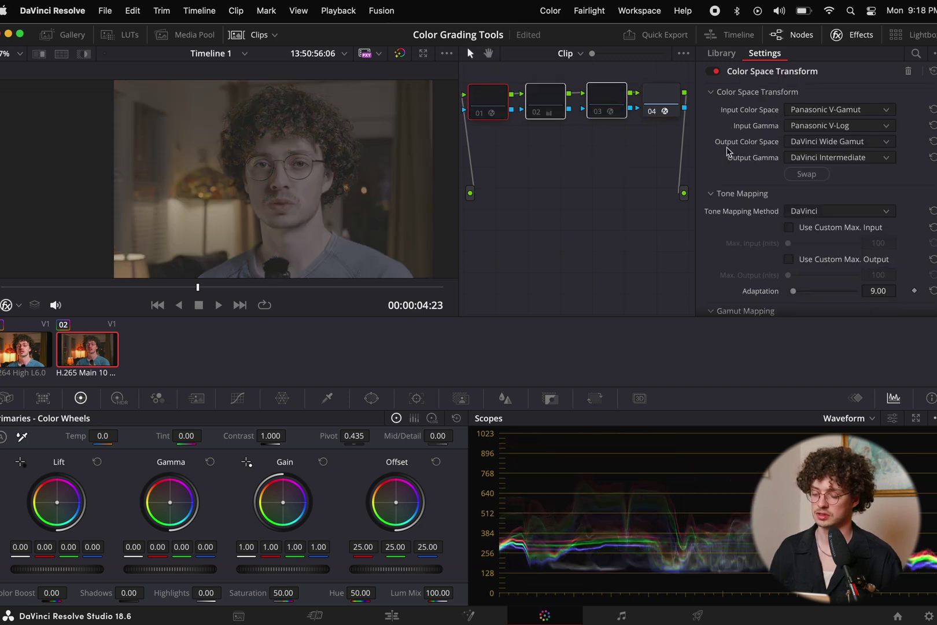
click(659, 95)
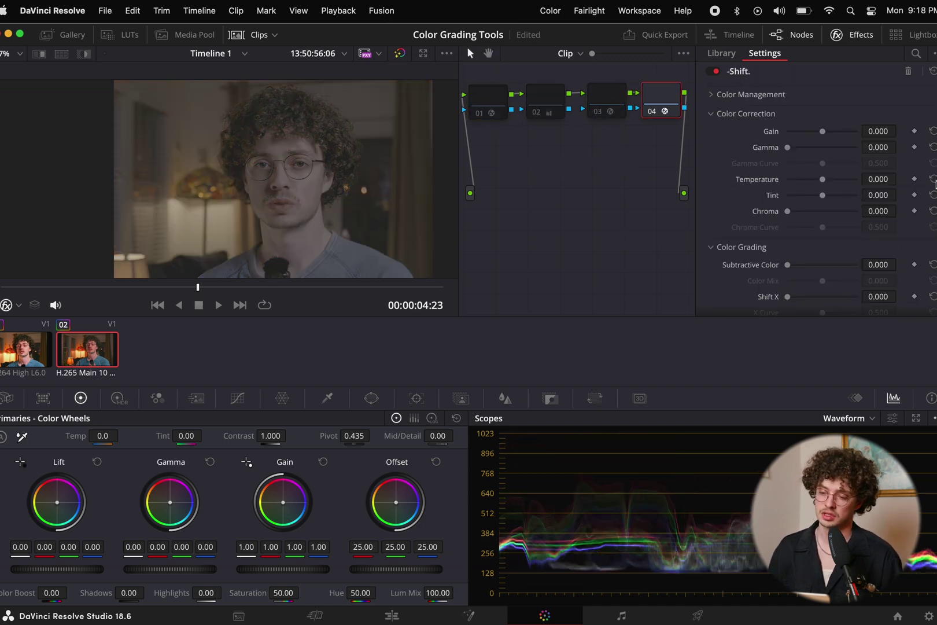
click(724, 95)
Step: Try Panasonic V-Log as Camera Input, revert to Bypass, and re-enable nodes 01–03 with Ctrl+D
click(838, 115)
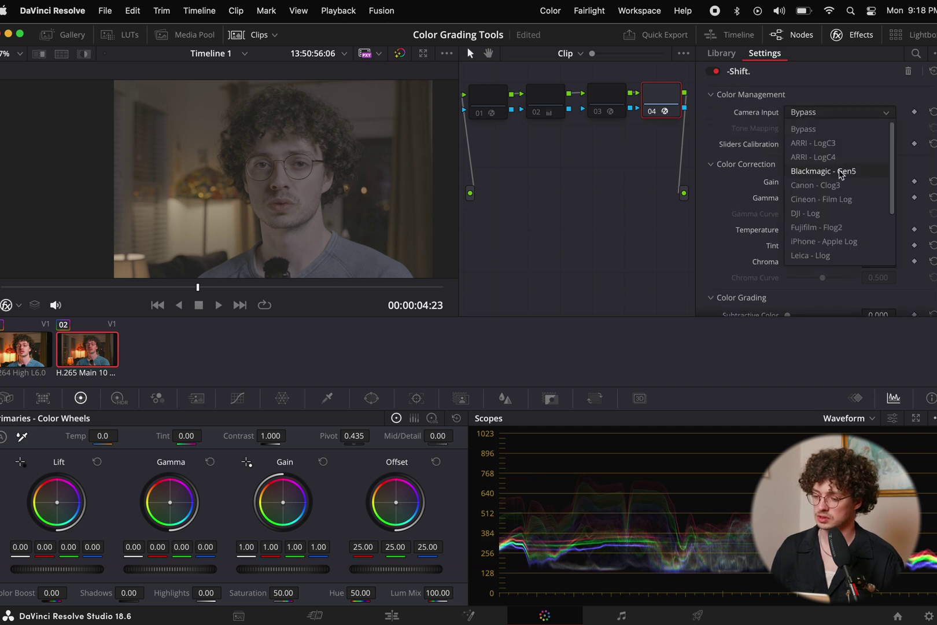
scroll(845, 213, down, 2)
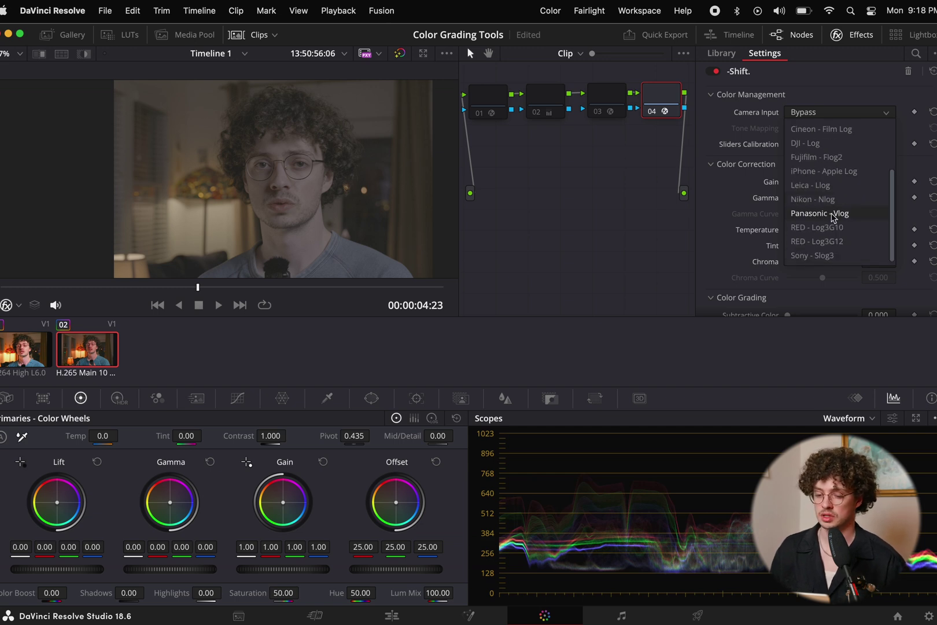
click(820, 213)
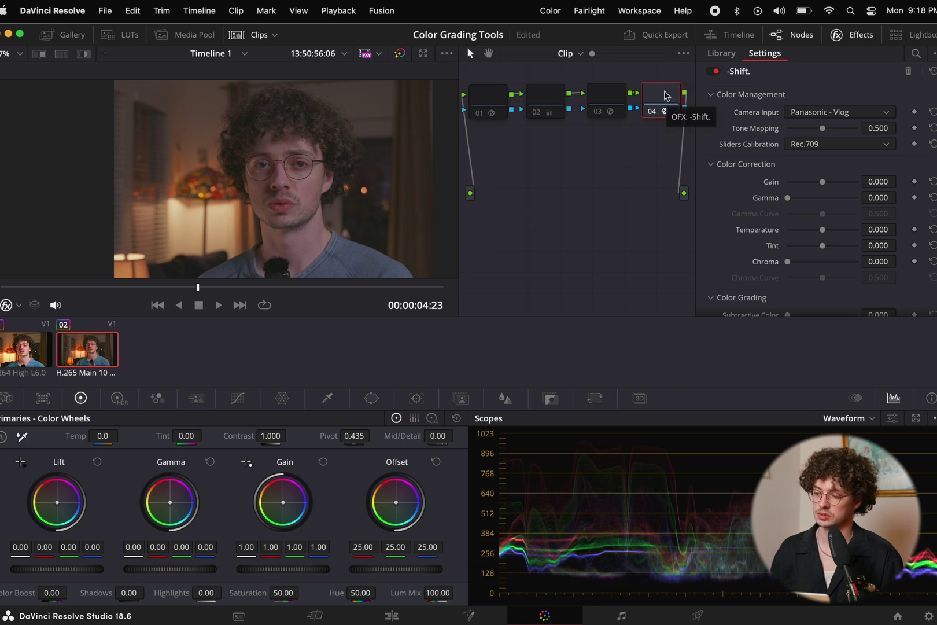
click(790, 111)
scroll(810, 174, up, 3)
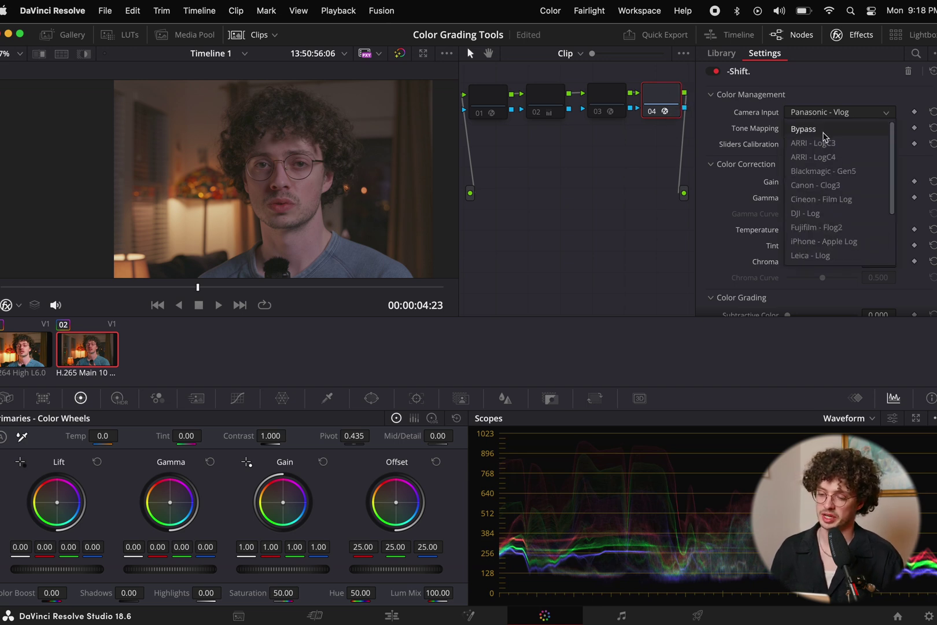
click(813, 131)
drag(602, 155, 487, 87)
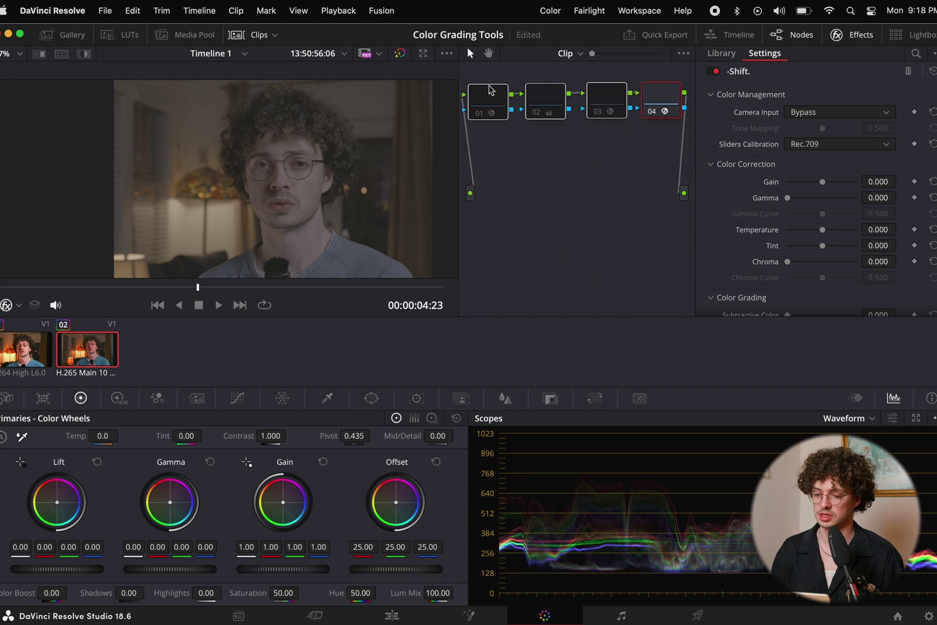
key(ctrl+d)
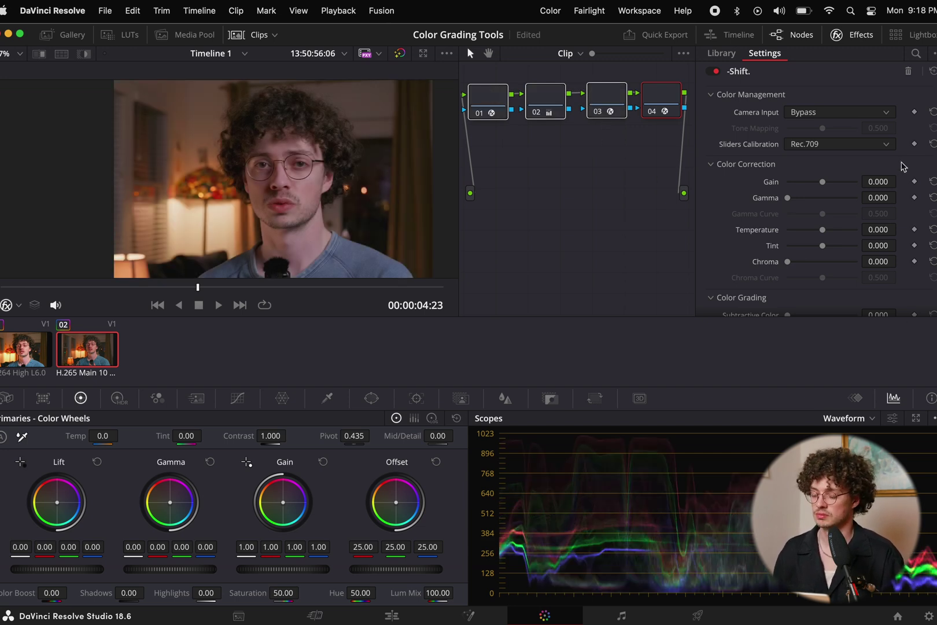
scroll(808, 176, down, 1)
scroll(807, 177, down, 1)
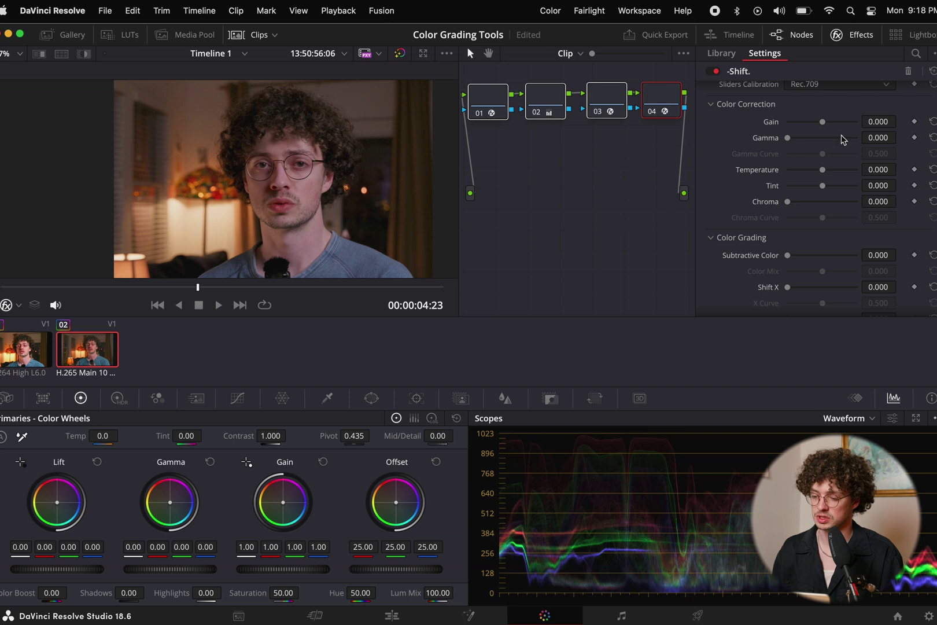
drag(823, 124, 807, 137)
double_click(772, 123)
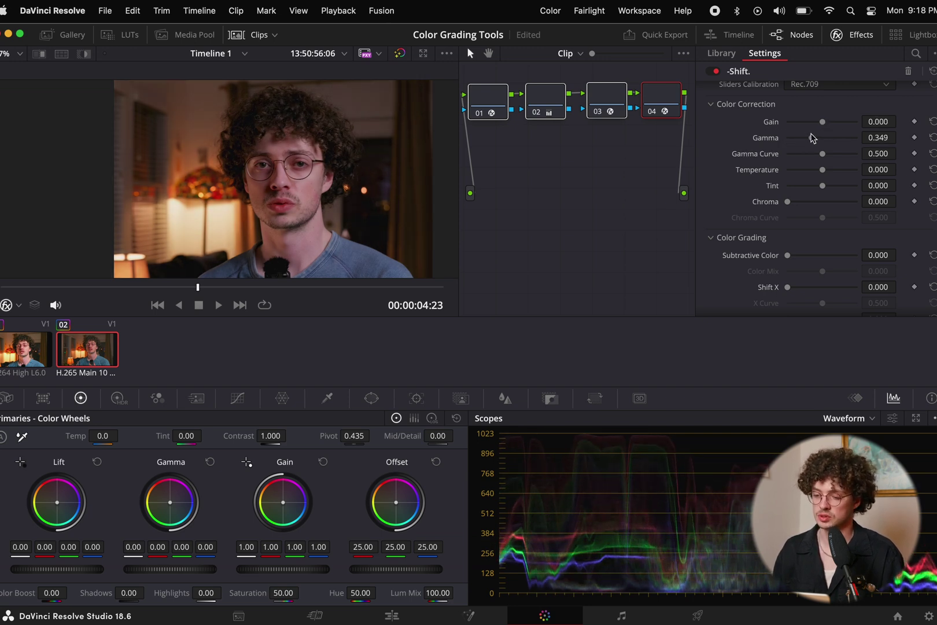
double_click(771, 139)
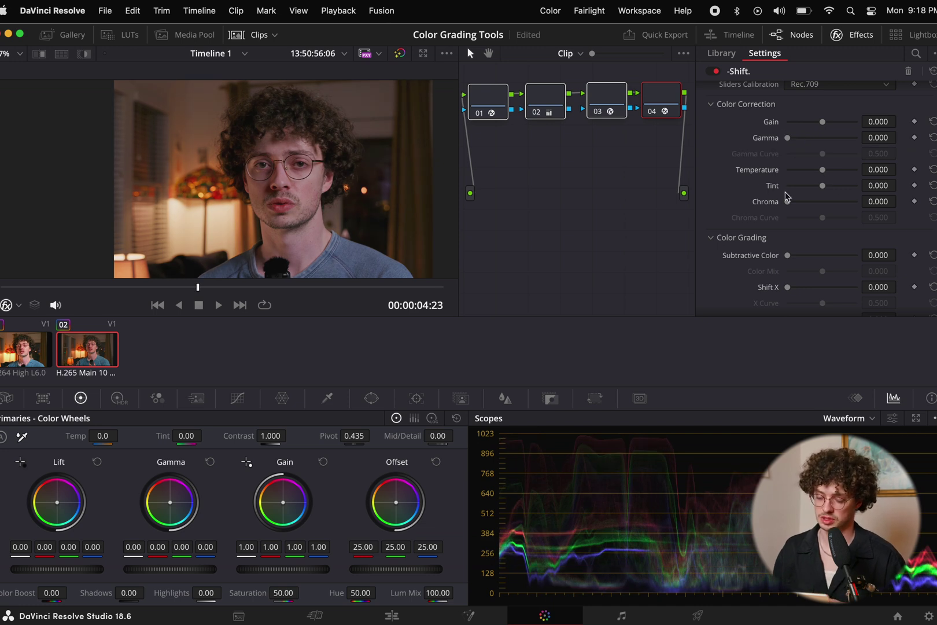
drag(788, 202, 797, 202)
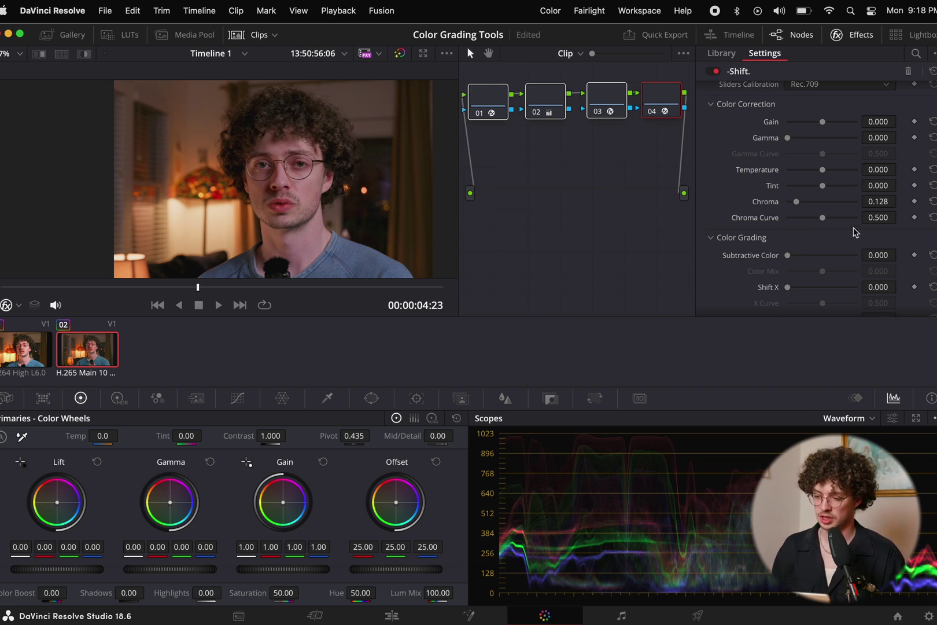
double_click(768, 204)
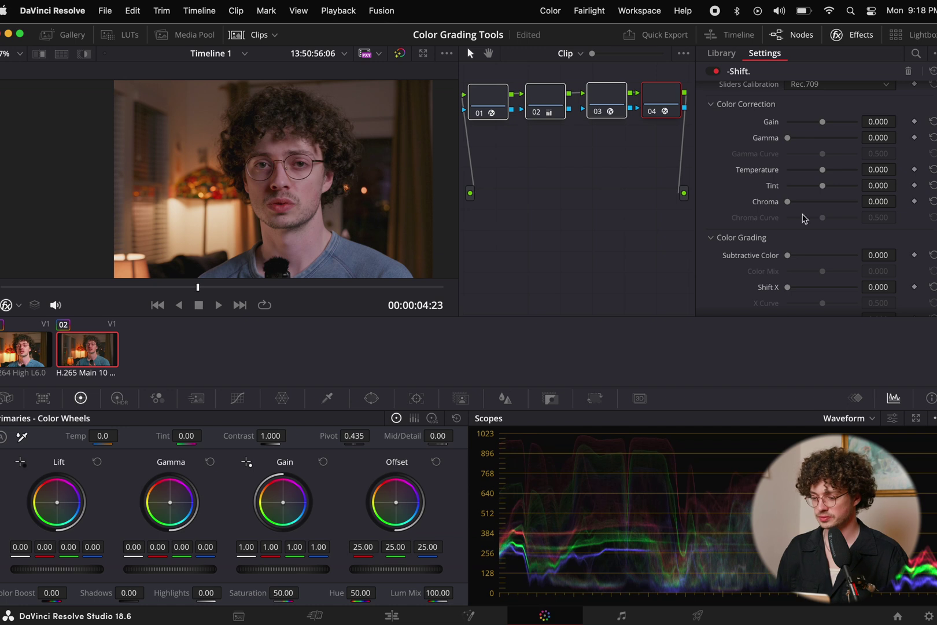
scroll(810, 217, down, 3)
scroll(792, 206, down, 1)
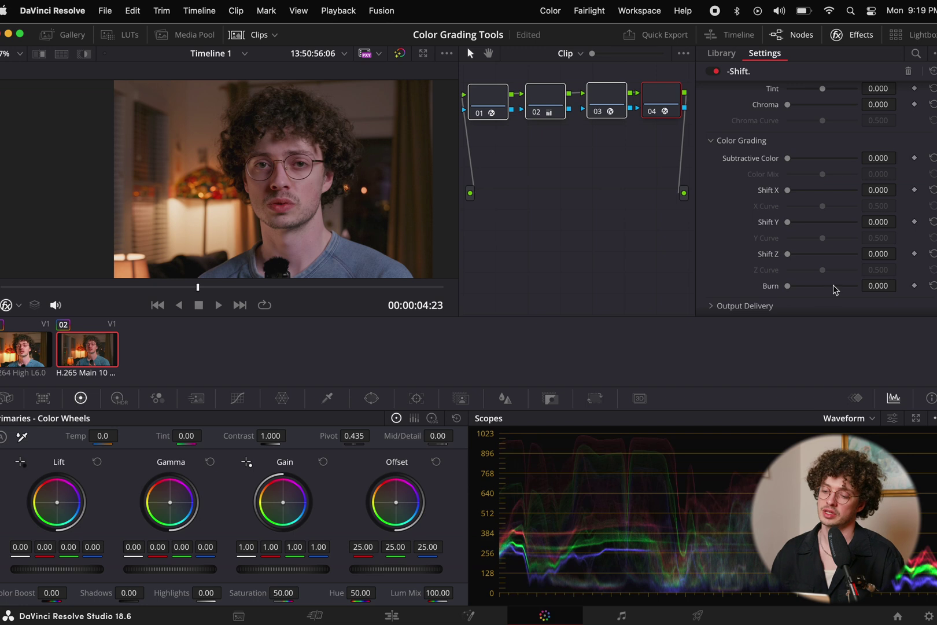
drag(787, 190, 801, 194)
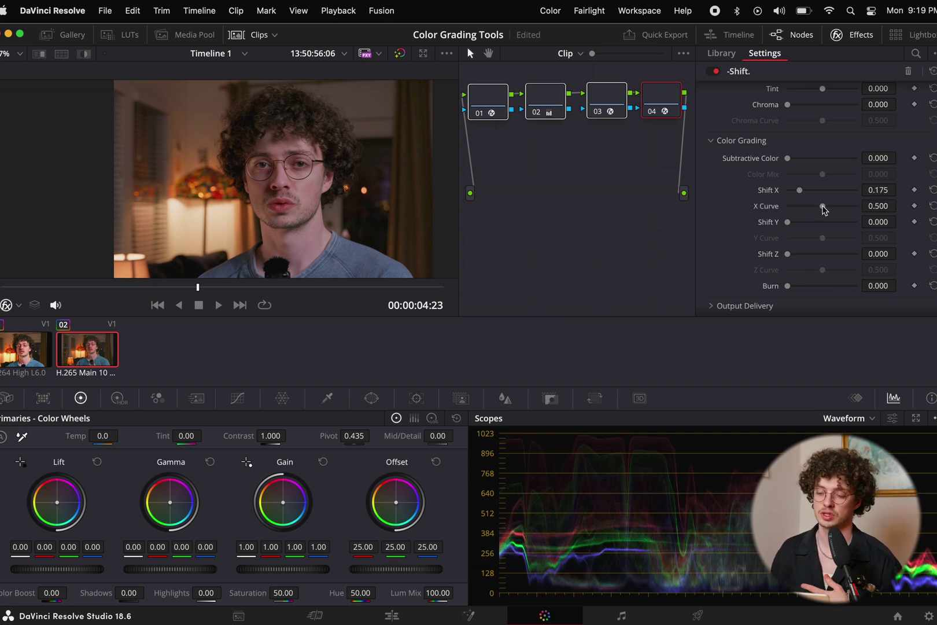
mouse_move(824, 210)
mouse_down()
mouse_move(859, 208)
mouse_move(819, 194)
mouse_up()
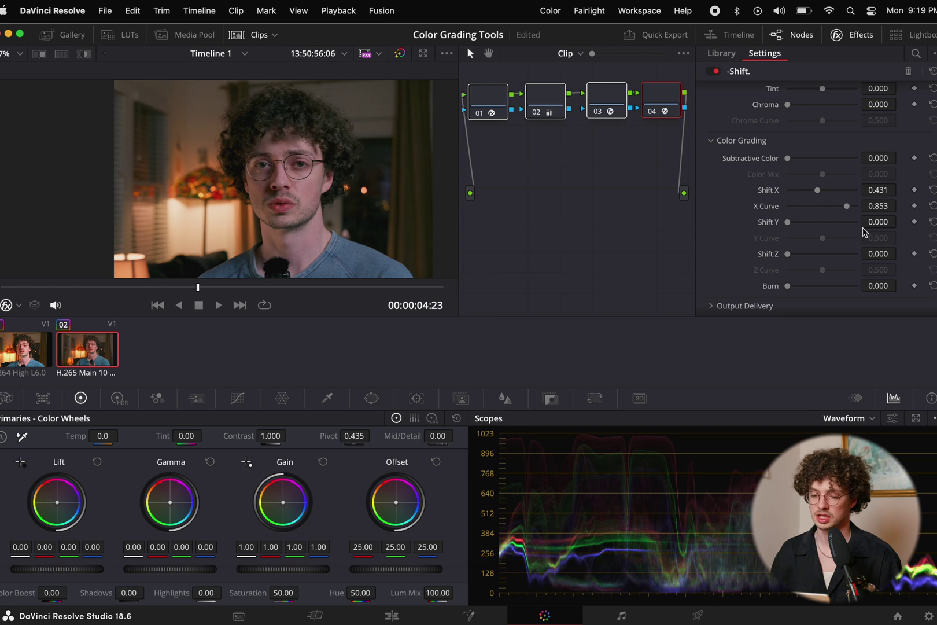
drag(845, 207, 787, 242)
double_click(796, 190)
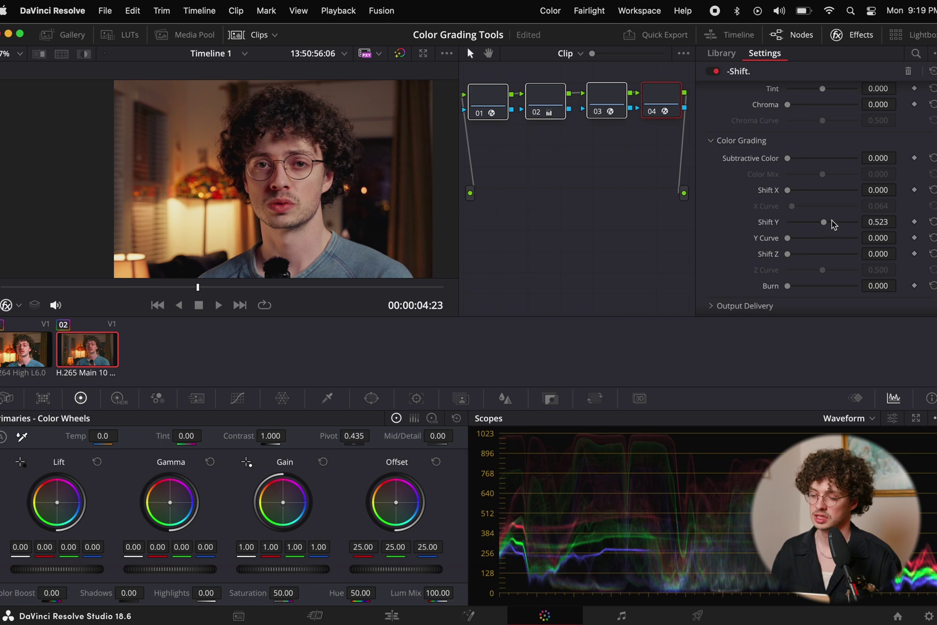
double_click(825, 222)
mouse_move(788, 254)
mouse_down()
mouse_move(818, 254)
mouse_move(824, 272)
mouse_move(856, 275)
mouse_move(791, 273)
mouse_up()
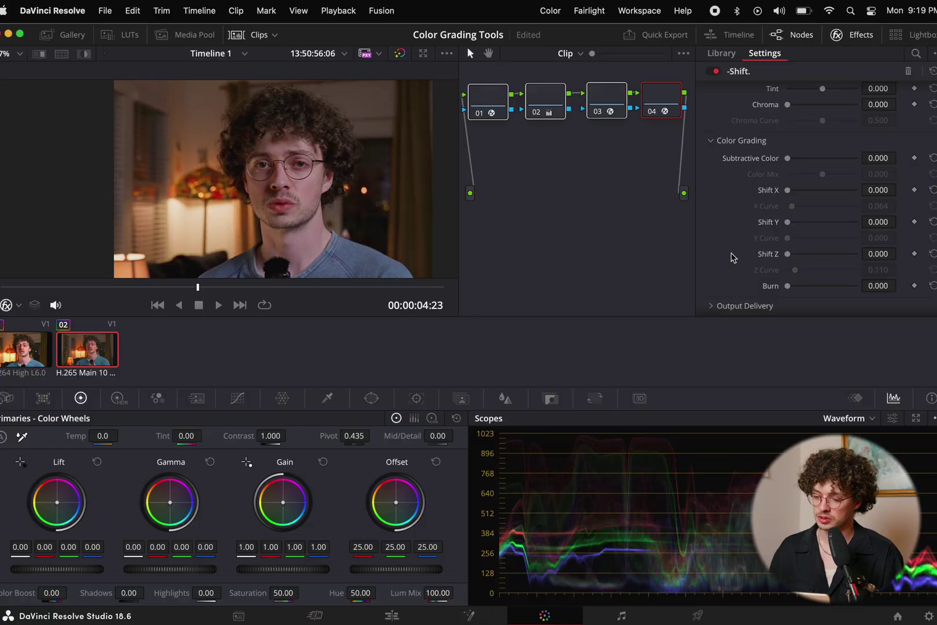
Step: Set the Shift. grade to Shift X 0.349 and X Curve 0.651, settling Burn at 0.468
drag(790, 193, 813, 194)
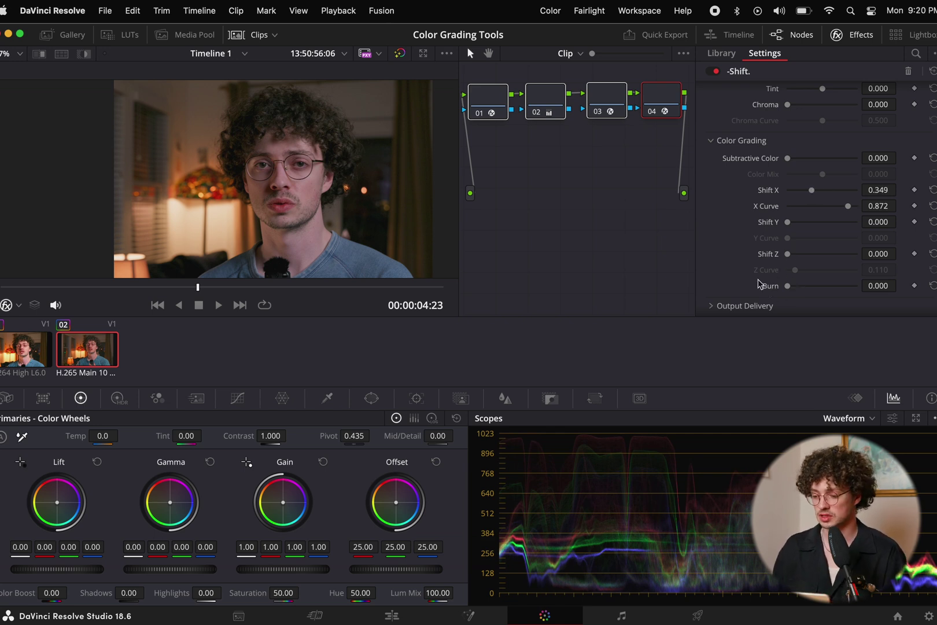
drag(788, 286, 844, 290)
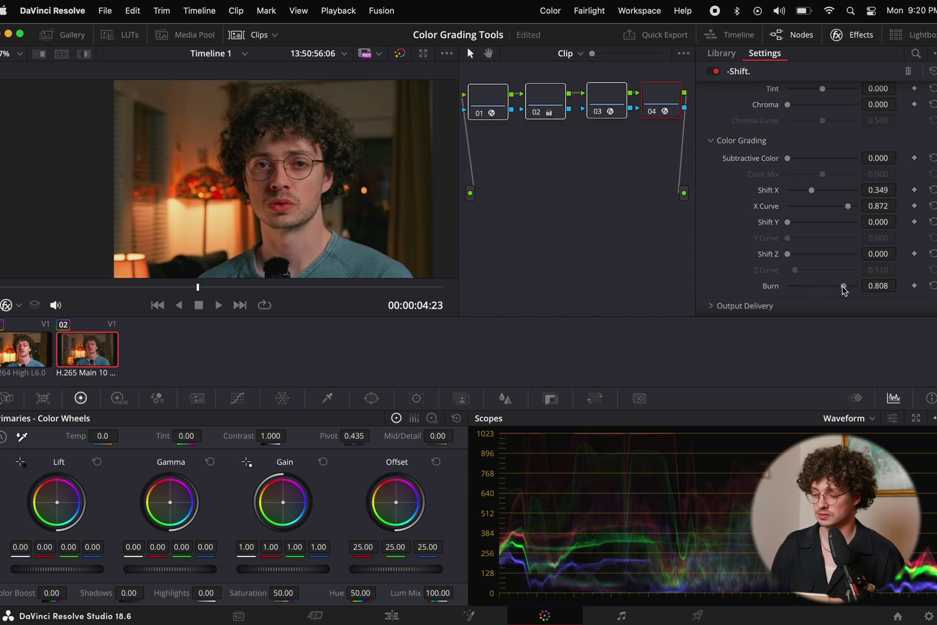
drag(847, 292, 836, 292)
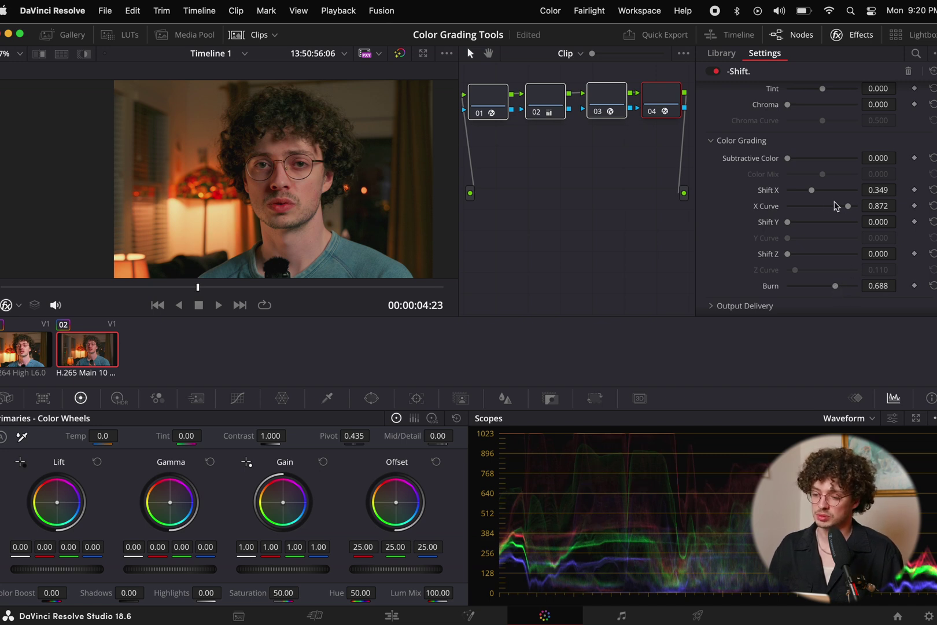
drag(846, 209, 842, 240)
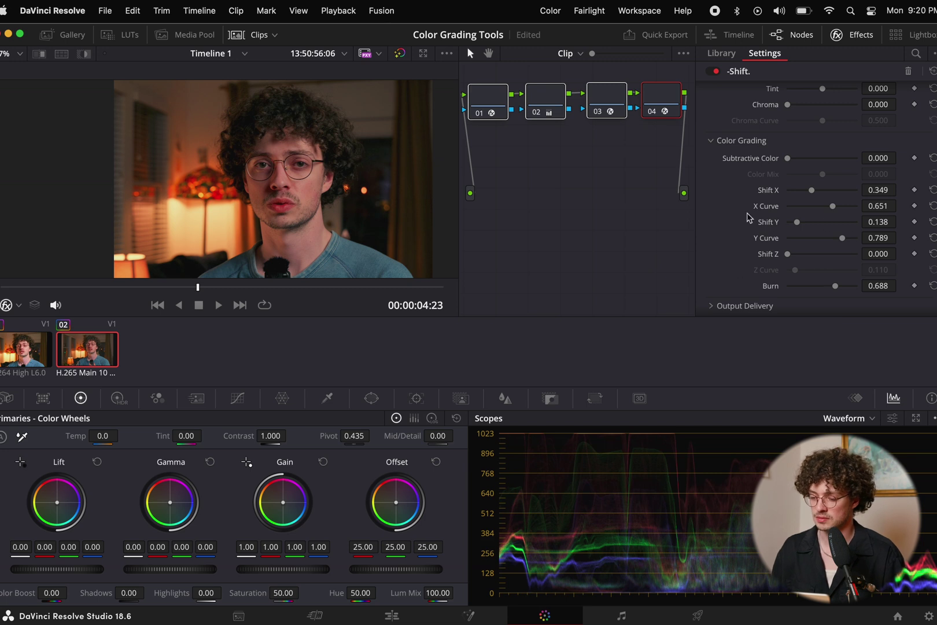
drag(835, 288, 821, 289)
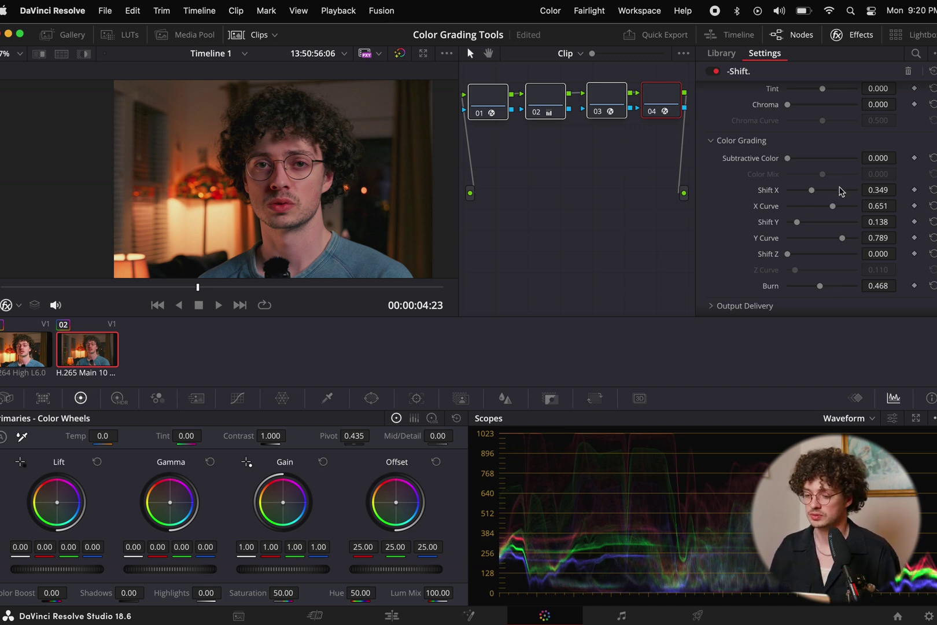
click(663, 105)
click(663, 106)
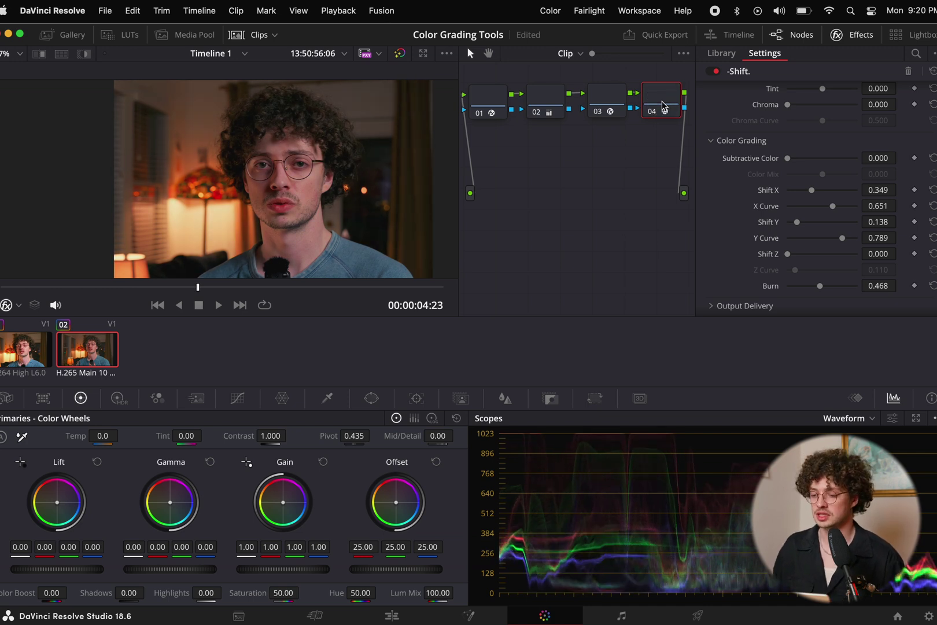